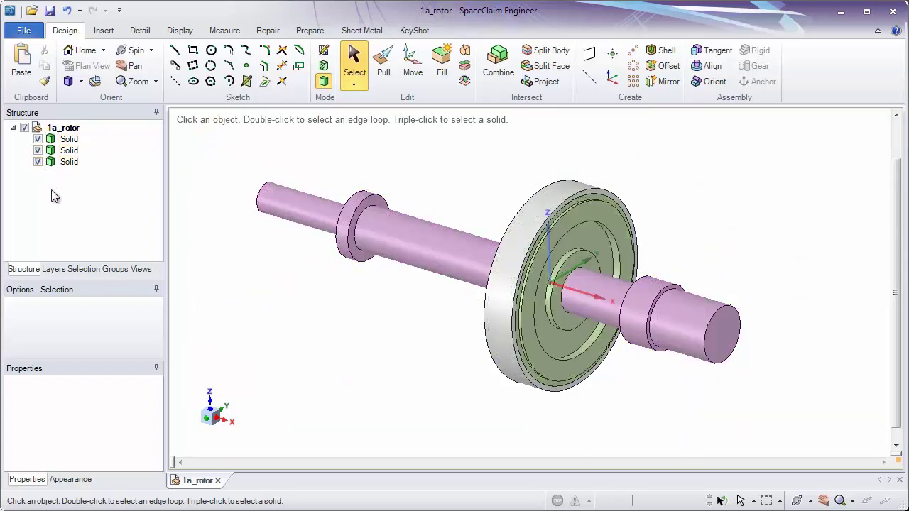
left_click(54, 270)
left_click(79, 271)
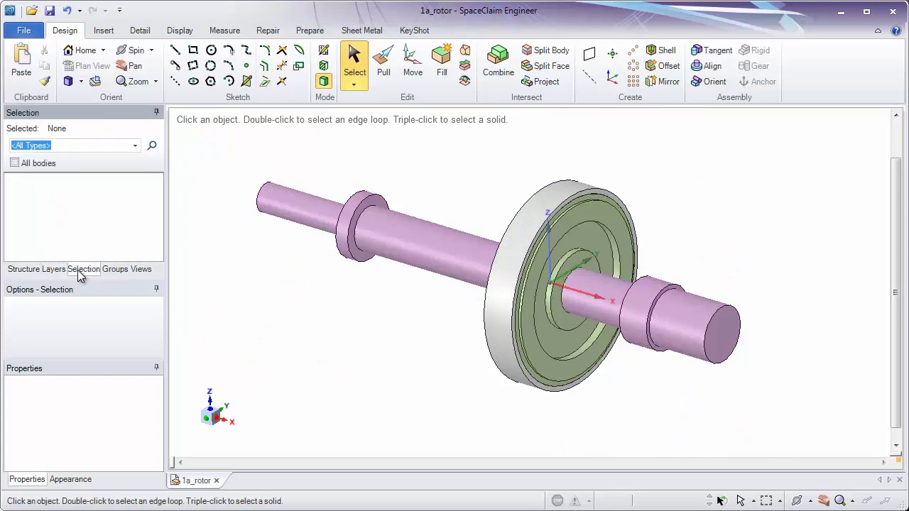
left_click(57, 272)
left_click(32, 274)
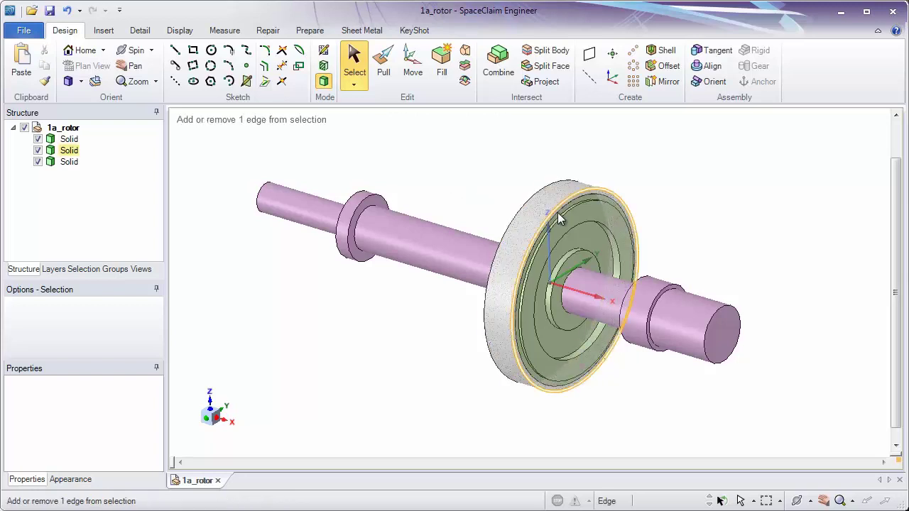
Enlarge the outer cylindrical face of the grey rim with Pull to a radius of about 42.96 mm.
scroll(557, 223, "up", 1)
scroll(557, 223, "up", 5)
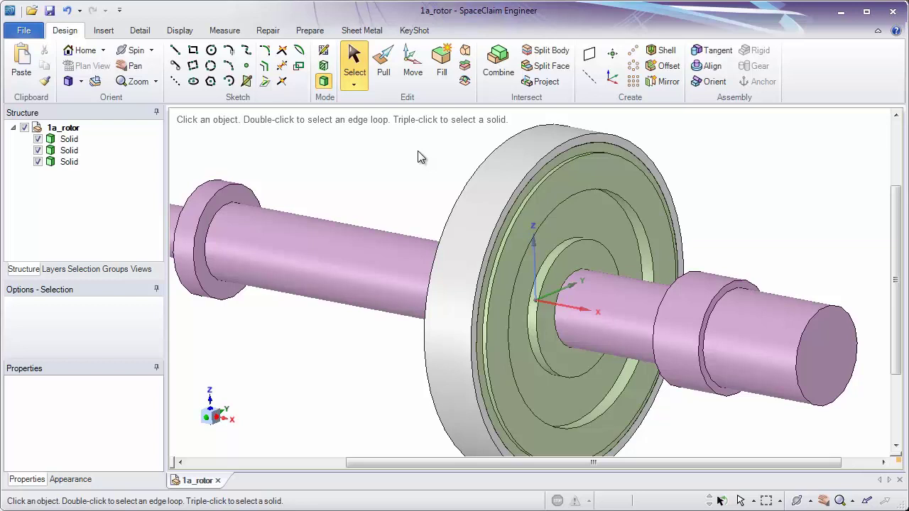
left_click(69, 150)
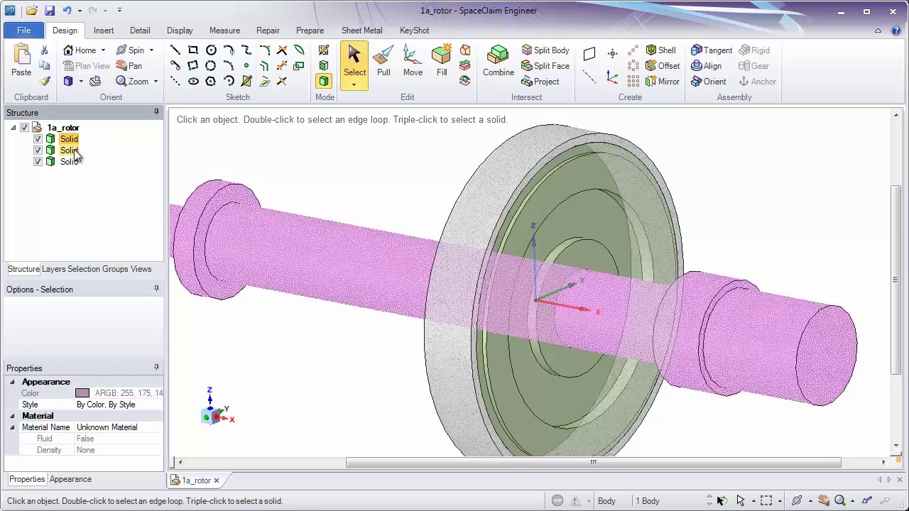
left_click(329, 169)
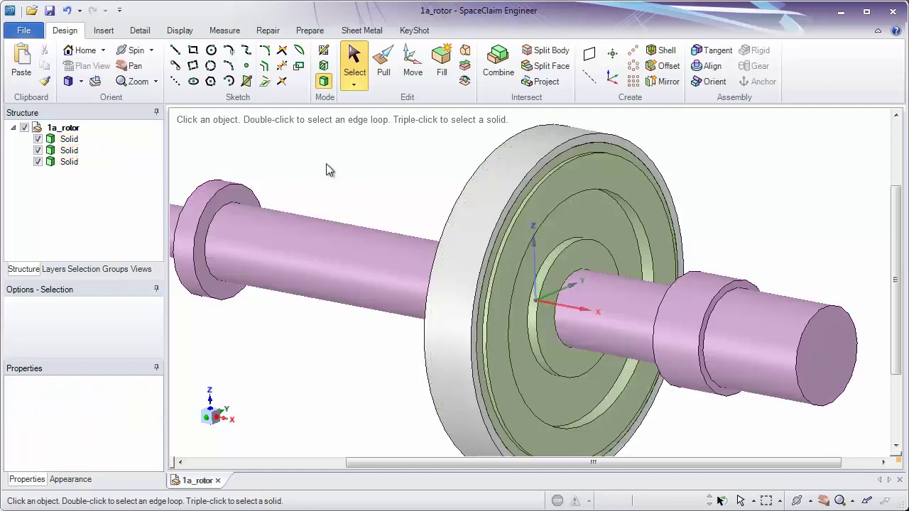
left_click(381, 83)
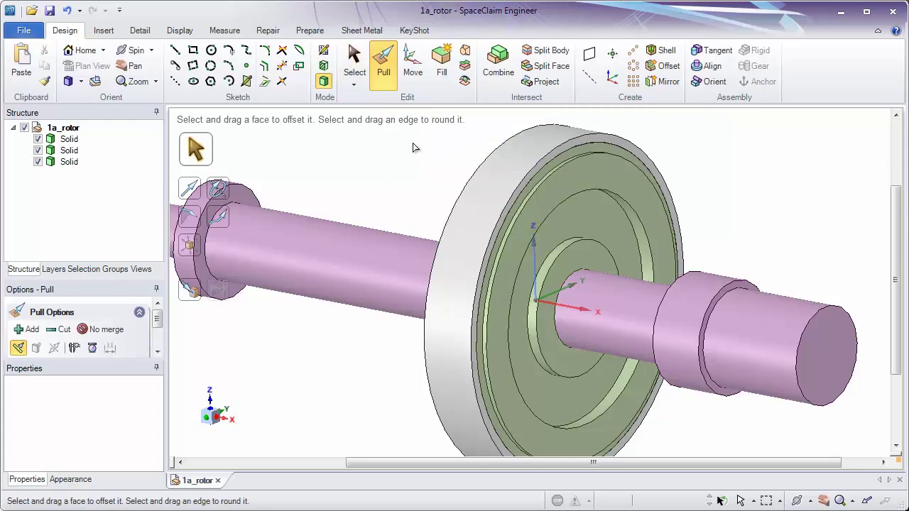
left_click(529, 150)
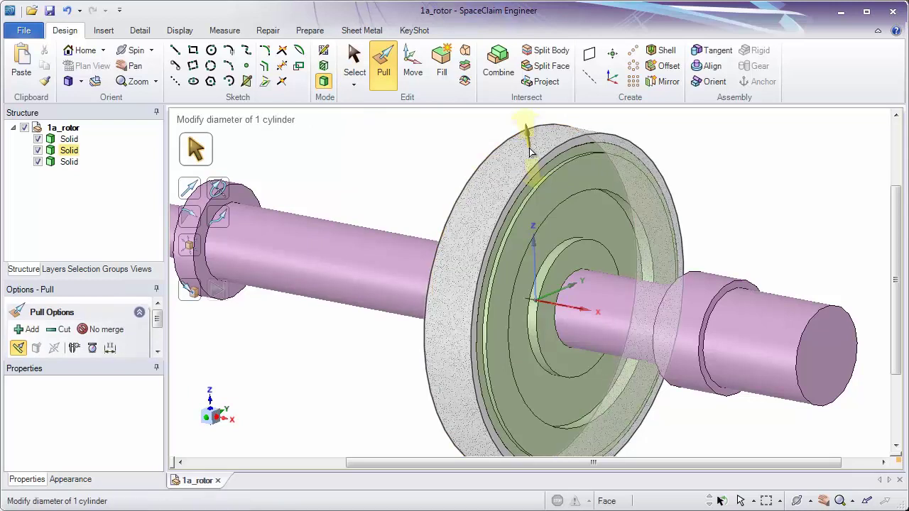
left_click(527, 147)
key("space")
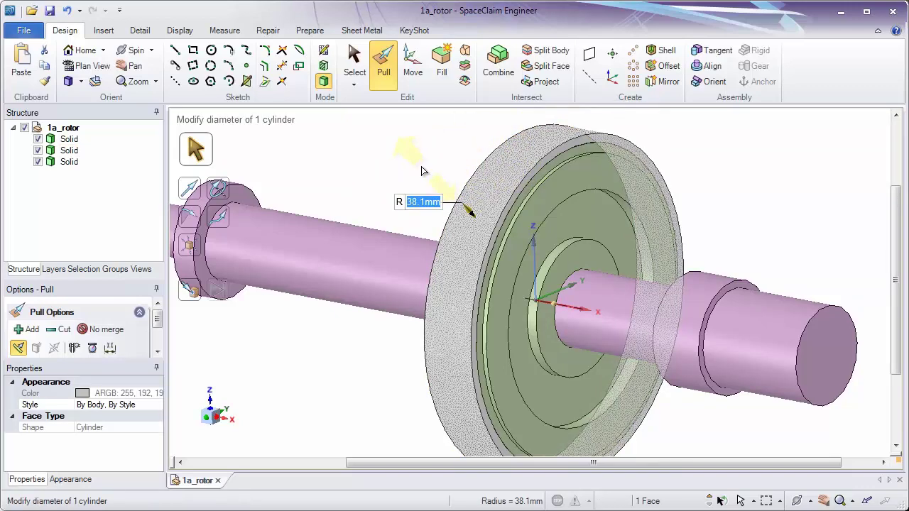
left_click_drag(416, 163, 376, 160)
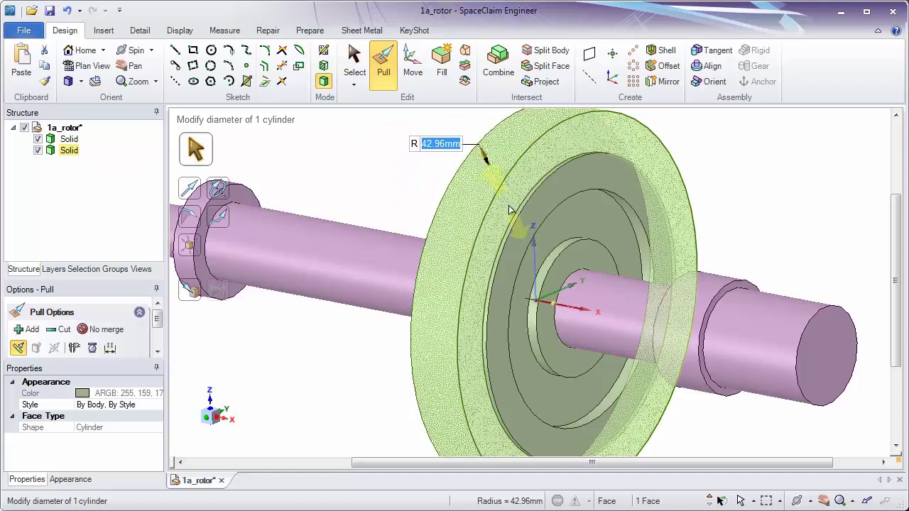
Pull the hub's ring-shaped front face outward along the shaft by about 10.38 mm.
left_click(580, 249)
left_click_drag(583, 254, 579, 282)
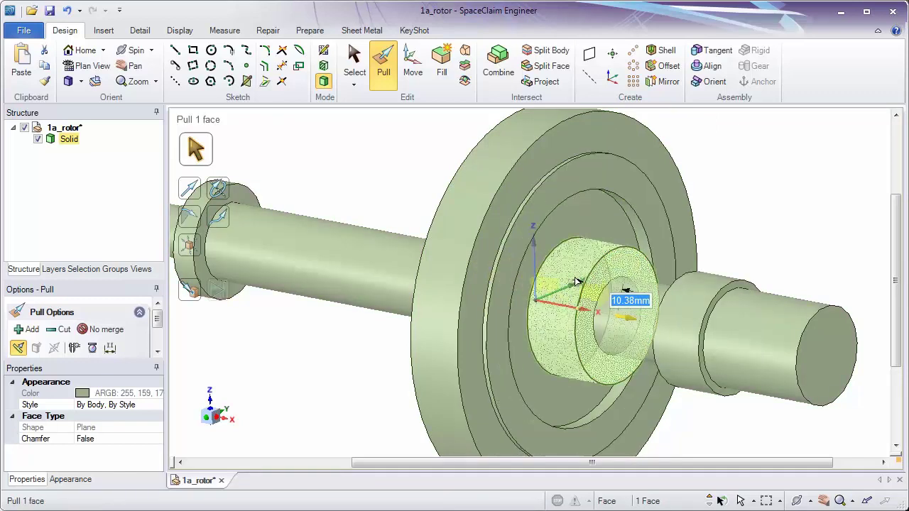
left_click(357, 192)
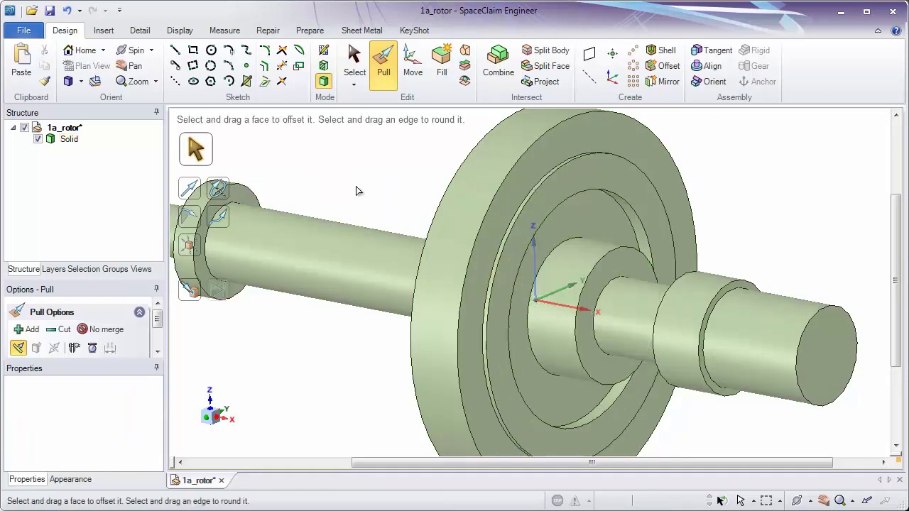
Select the merged rotor body to examine it, and undo the hub pull and the rim enlargement.
left_click(67, 141)
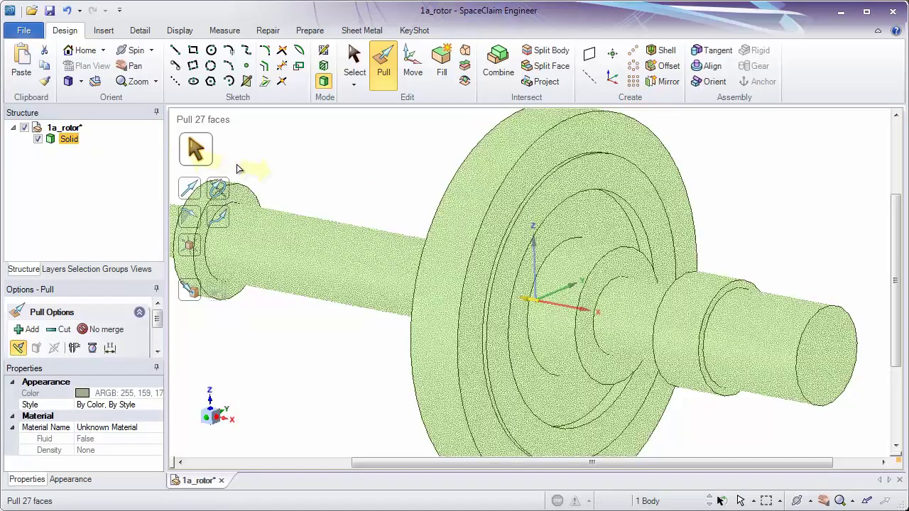
left_click(265, 162)
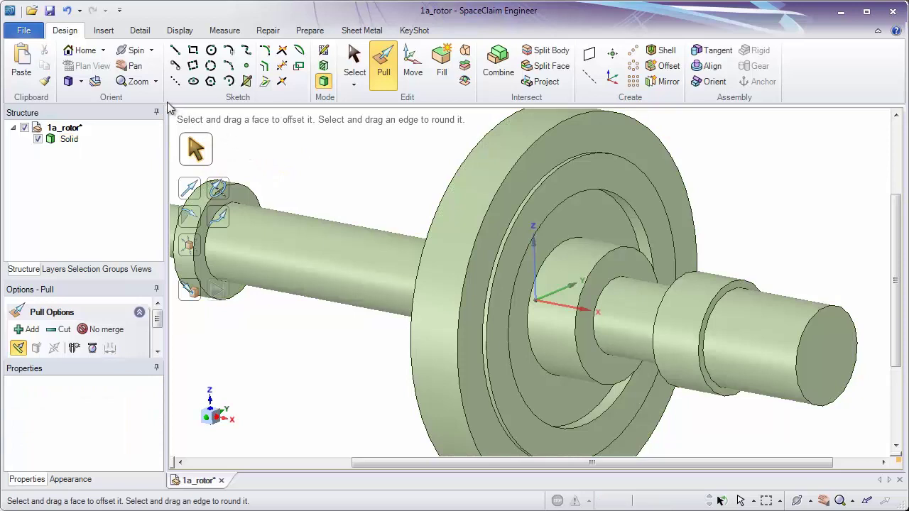
left_click(67, 11)
left_click(67, 12)
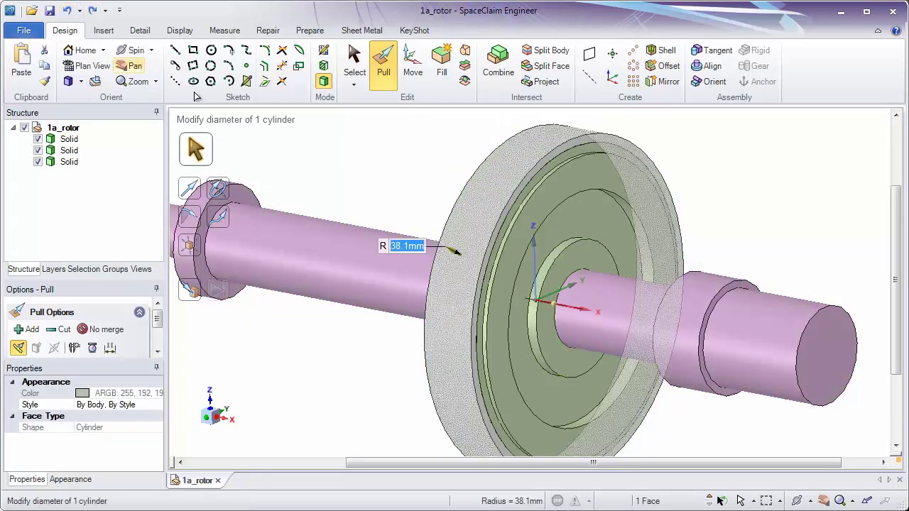
left_click(396, 173)
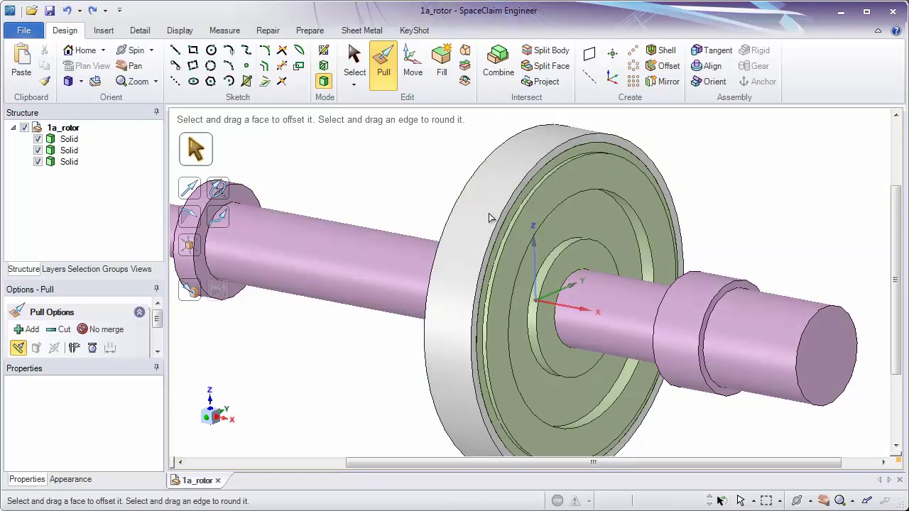
Pull the hub's ring-shaped front face outward along the shaft with the No merge option.
left_click(581, 258)
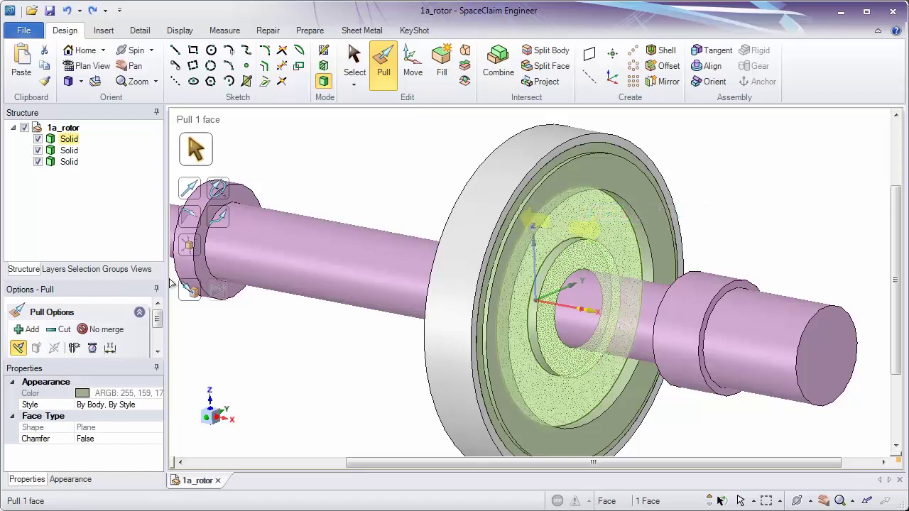
left_click(108, 330)
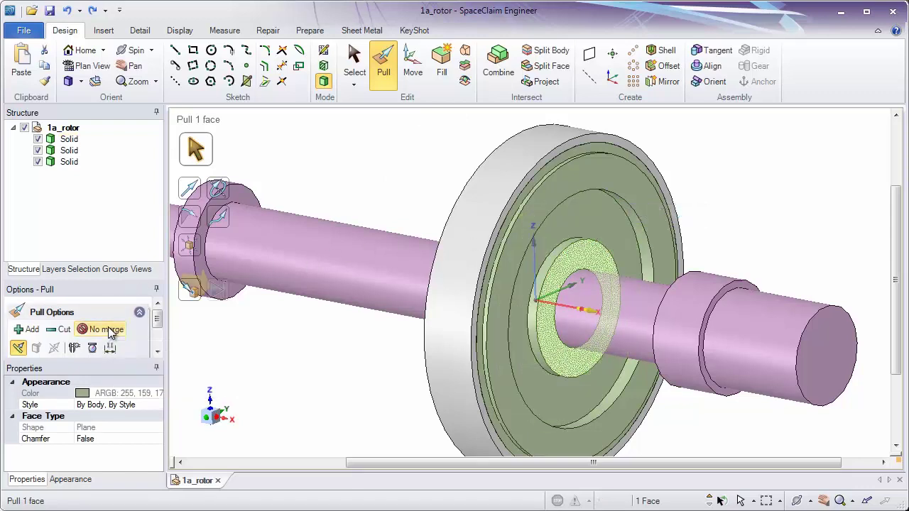
left_click_drag(298, 321, 370, 322)
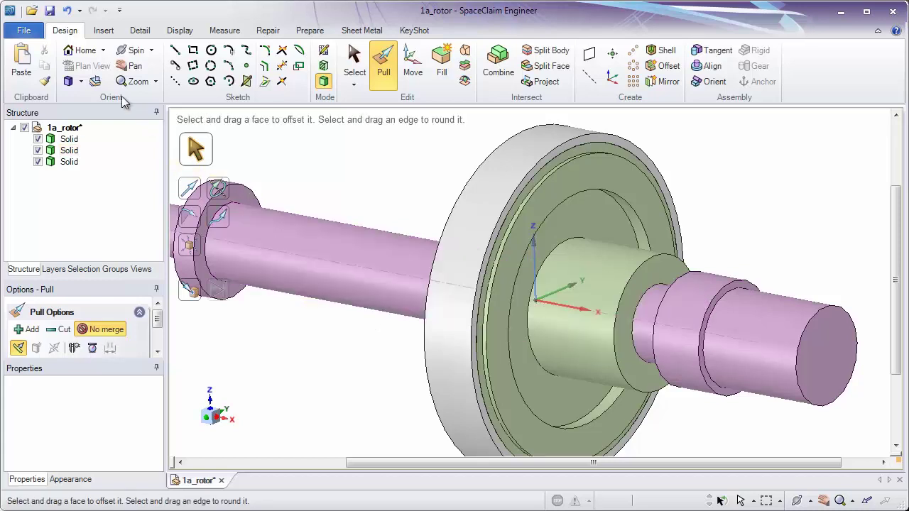
Undo the unmerged hub pull and clear the face selection.
left_click(67, 12)
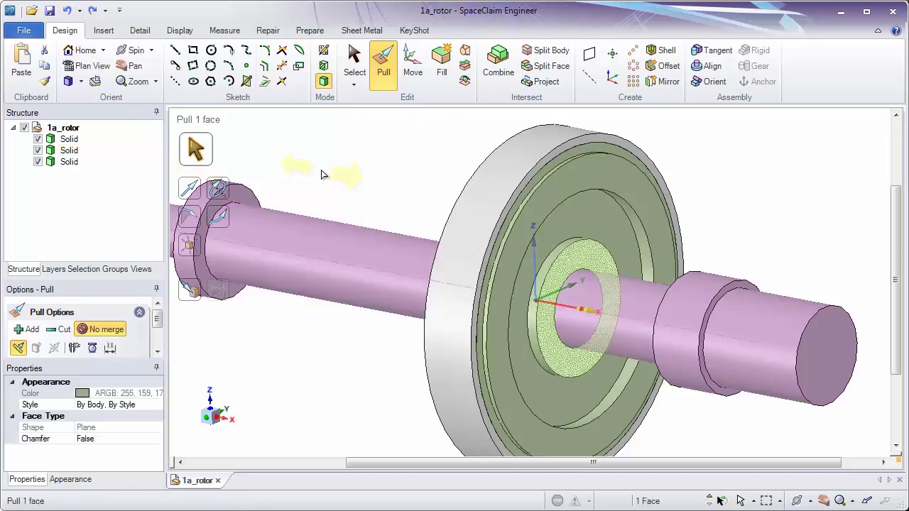
key("ctrl+z")
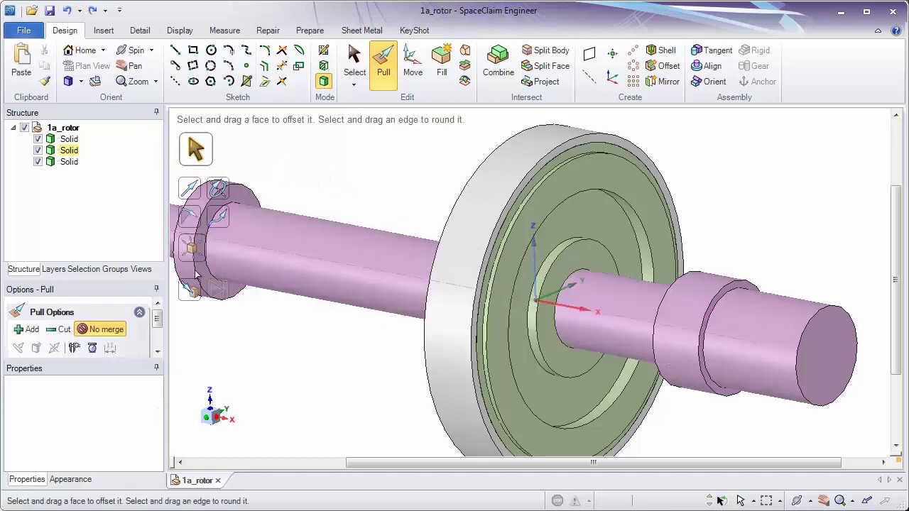
left_click(228, 215)
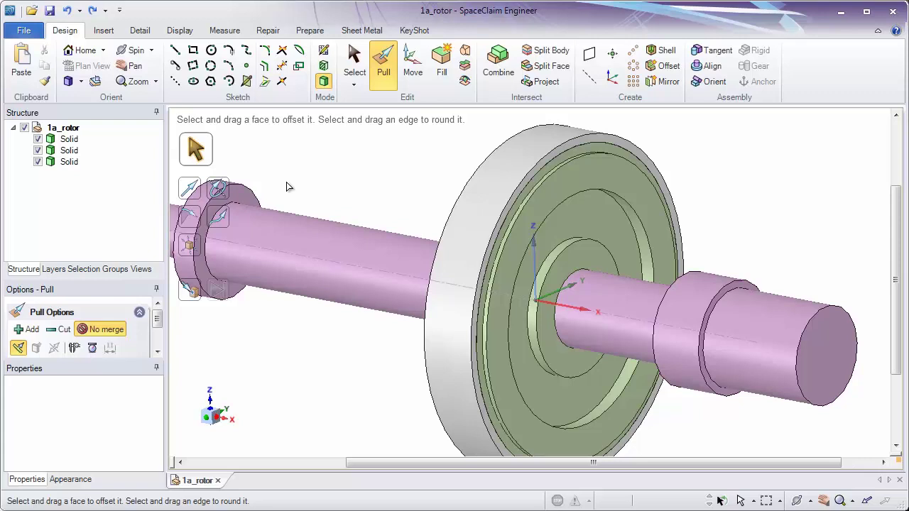
Move the green disc body to a new component named core, and check which parts the body and component cover.
left_click(69, 140)
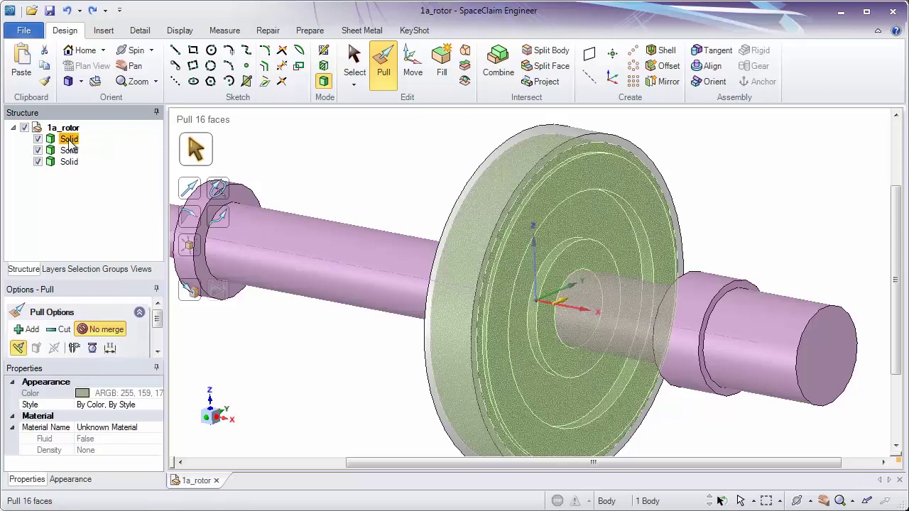
right_click(69, 142)
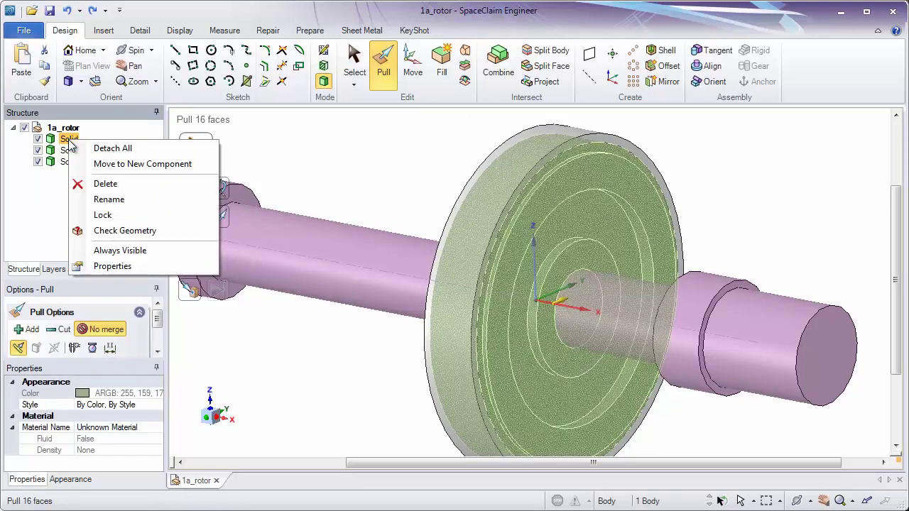
left_click(131, 171)
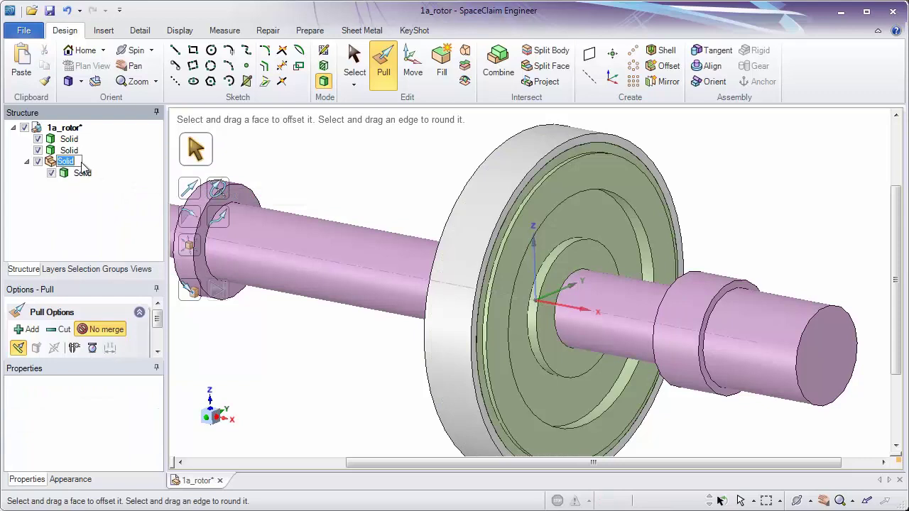
type("core")
key("Return")
left_click(82, 177)
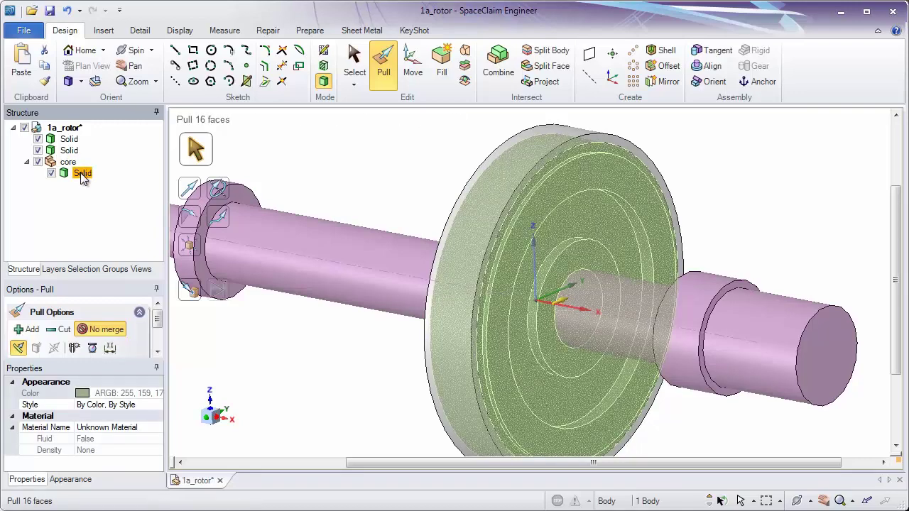
left_click(72, 165)
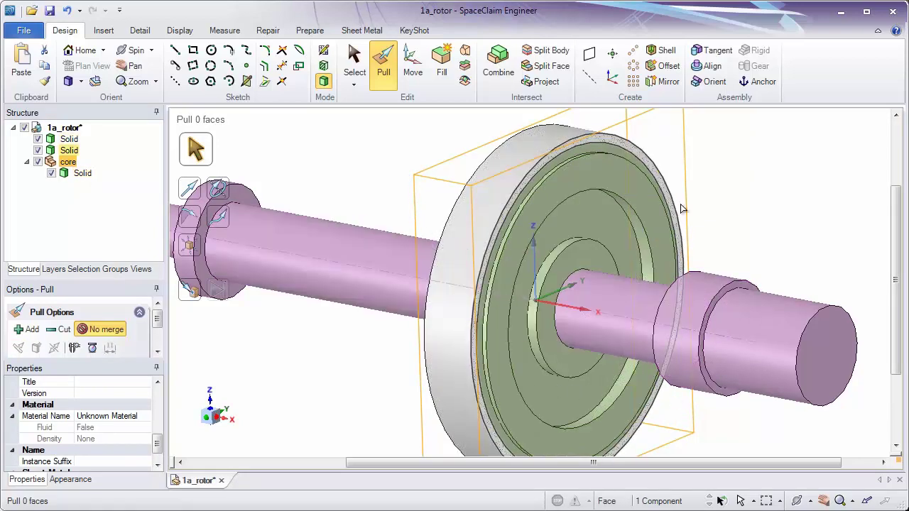
left_click(341, 162)
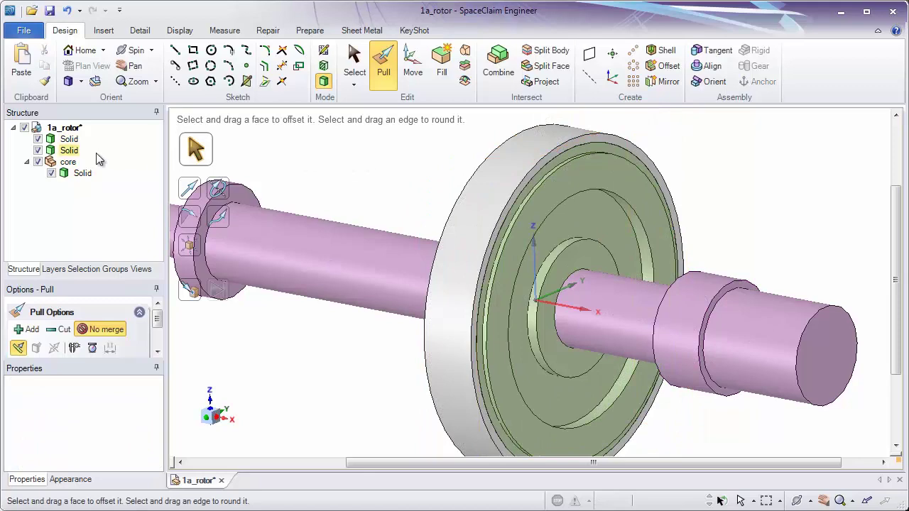
Move the shaft and rim bodies together into one new component, keeping its default name.
left_click(74, 141)
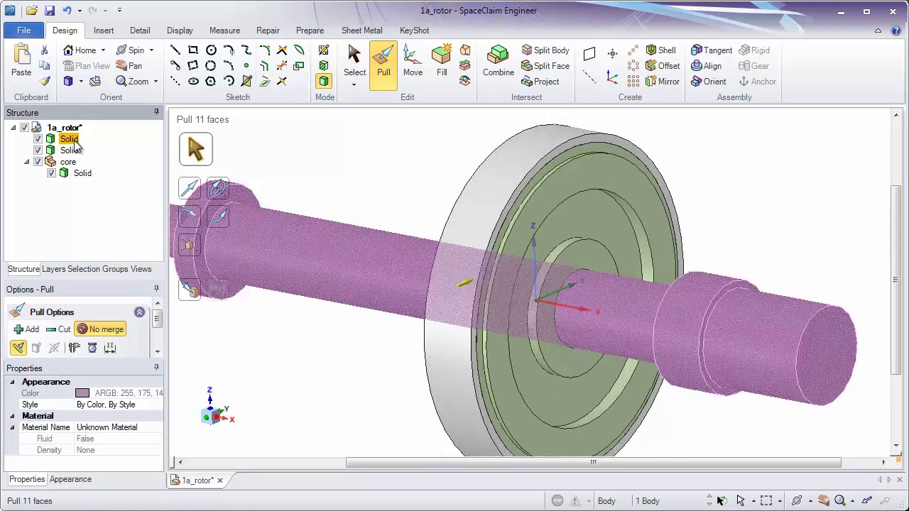
left_click(78, 153, "ctrl")
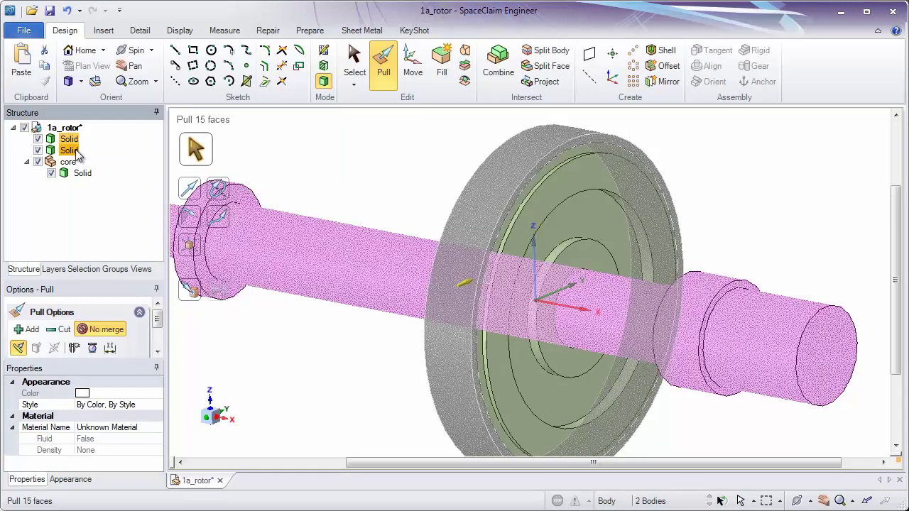
right_click(76, 152)
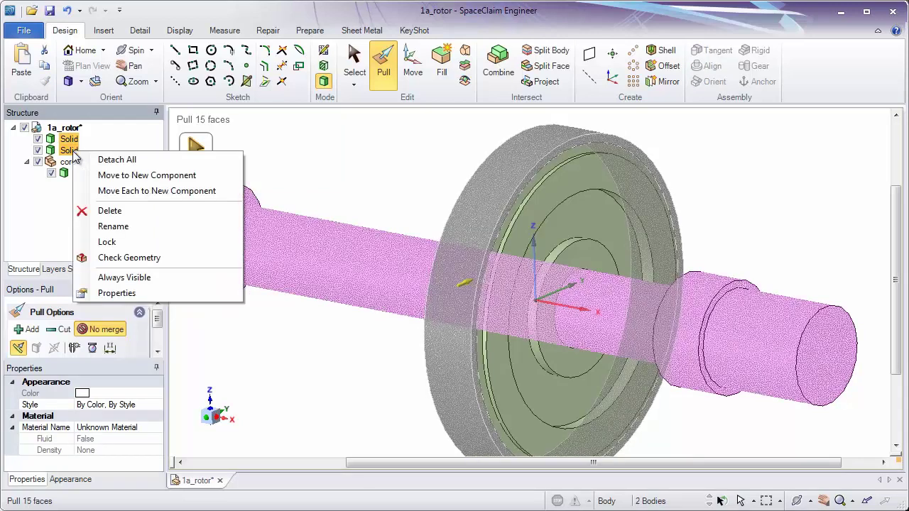
left_click(124, 178)
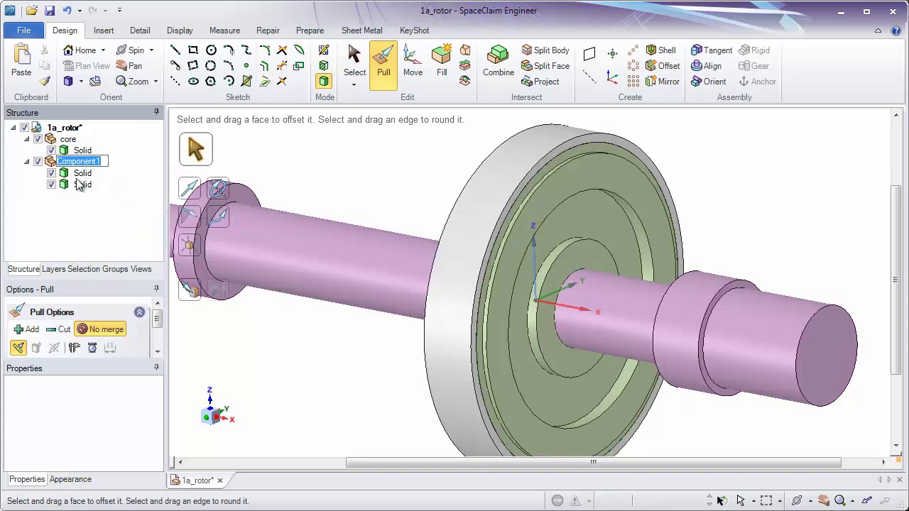
left_click(260, 163)
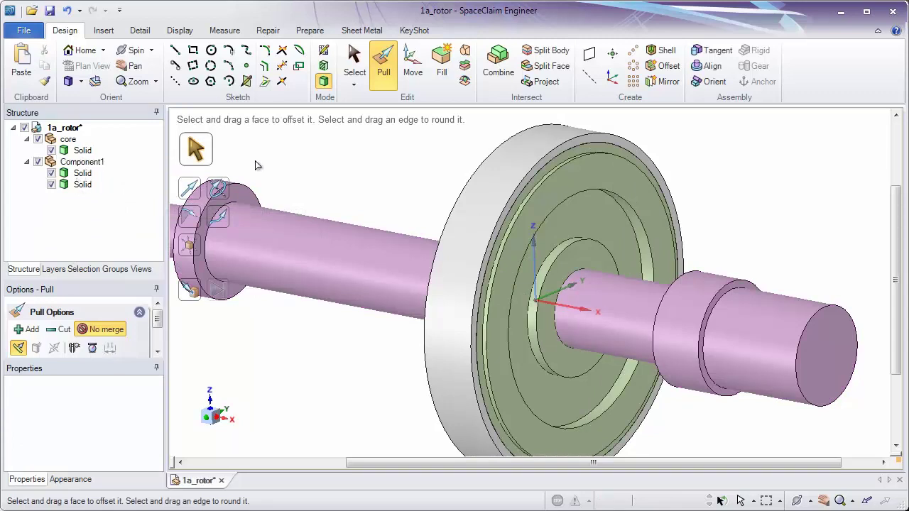
Undo the shared component and move the shaft and rim bodies each to a separate new component.
left_click(67, 11)
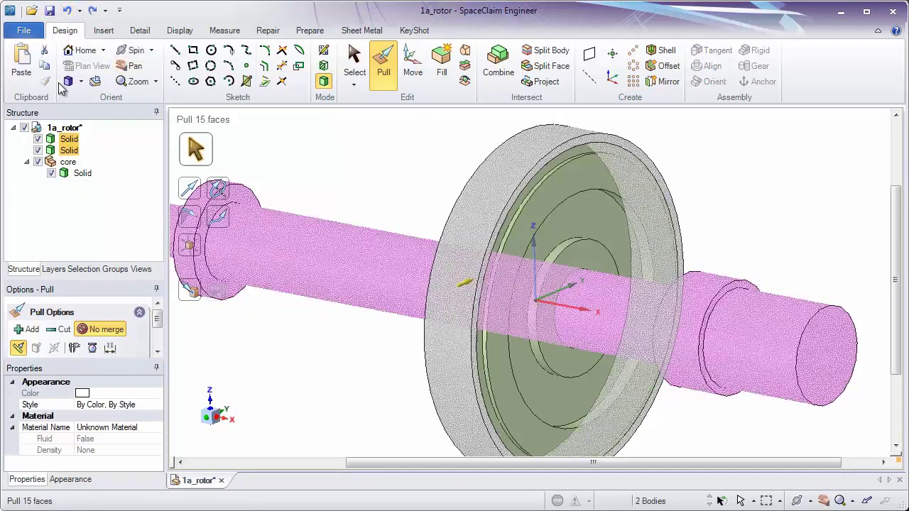
right_click(71, 153)
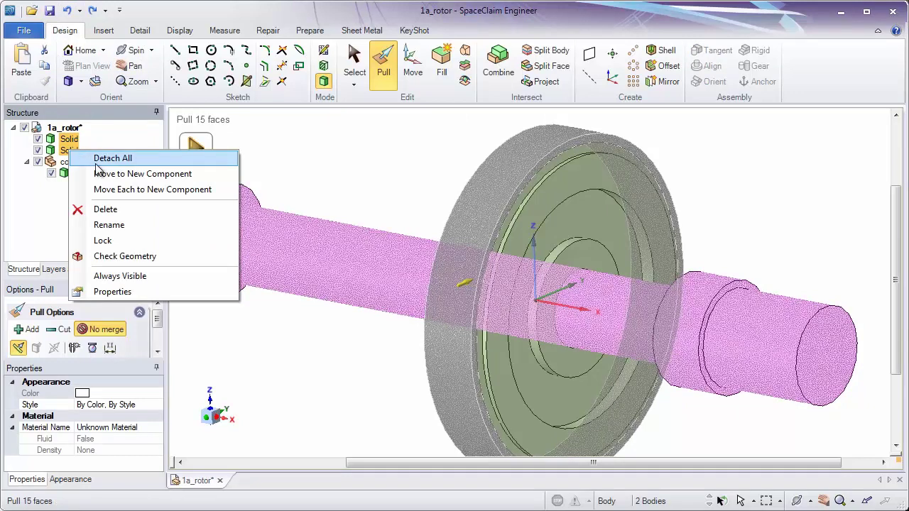
left_click(126, 191)
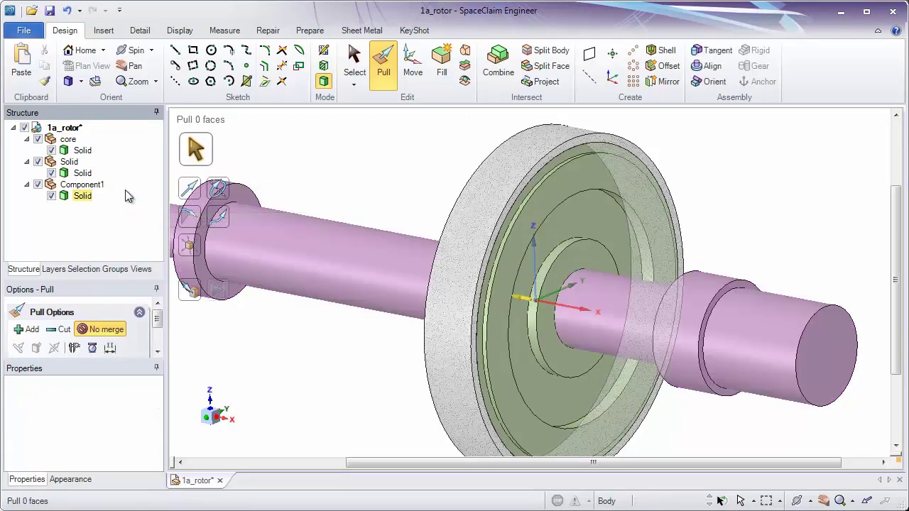
Rename the component that contains the pink shaft body as Shaft.
left_click(86, 174)
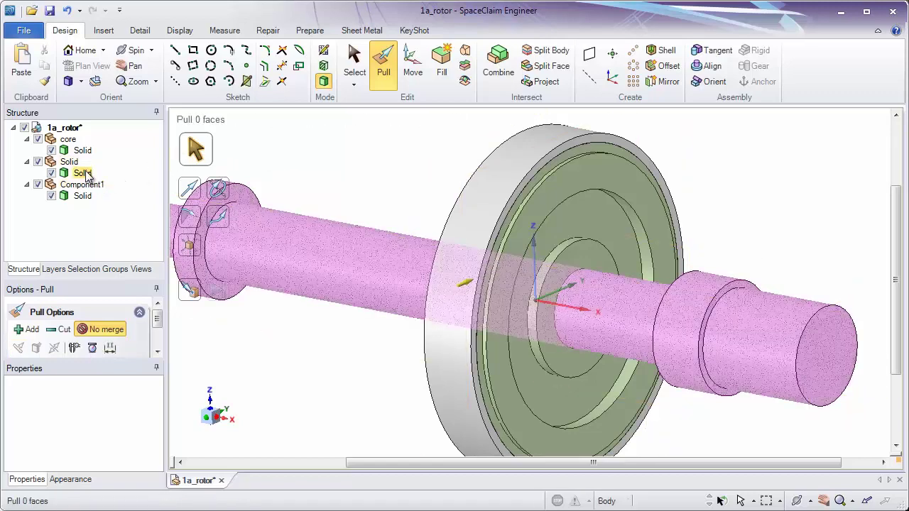
left_click(85, 174)
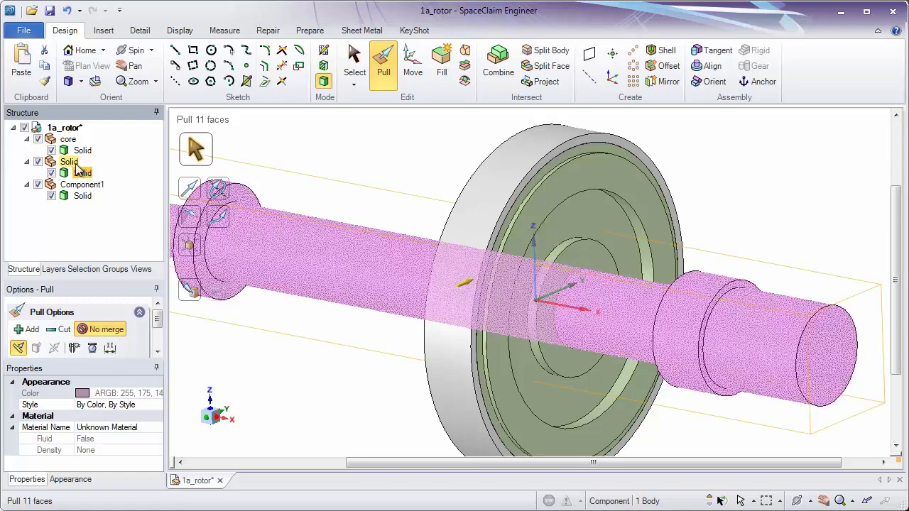
left_click(78, 167)
right_click(78, 168)
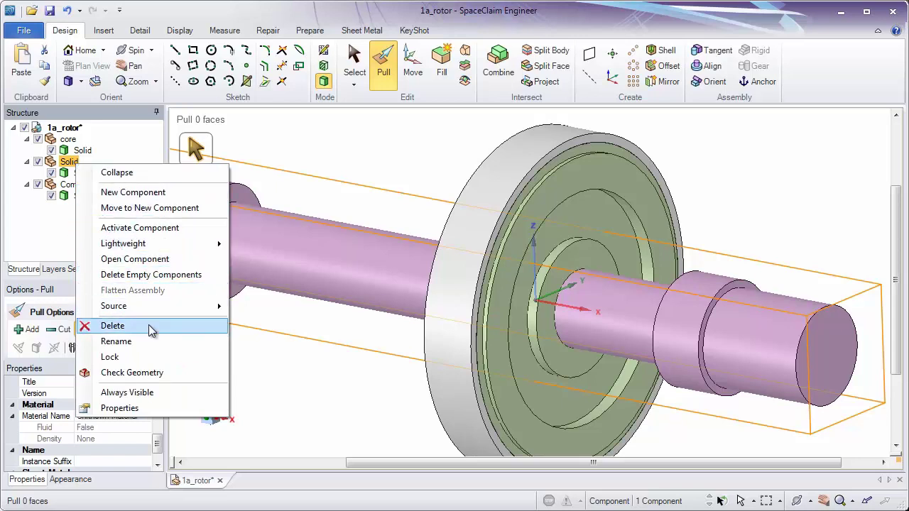
left_click(117, 342)
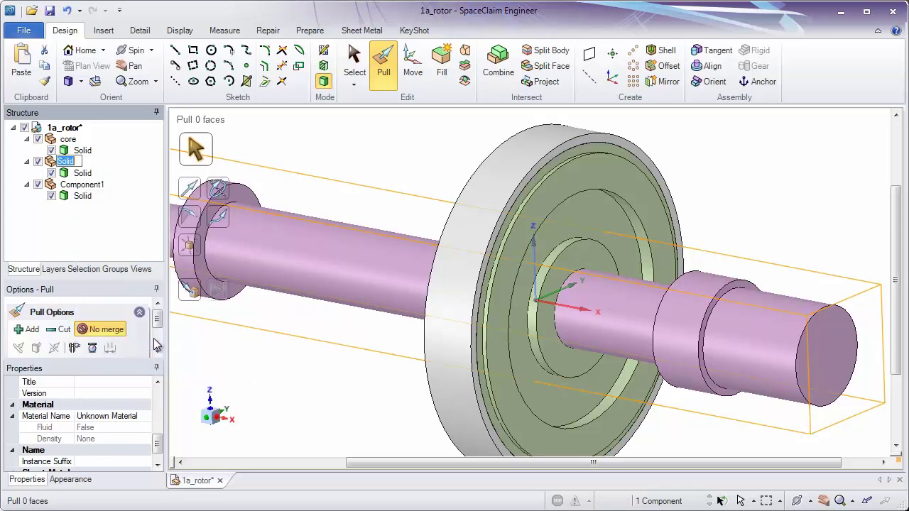
type("Shaft")
key("Return")
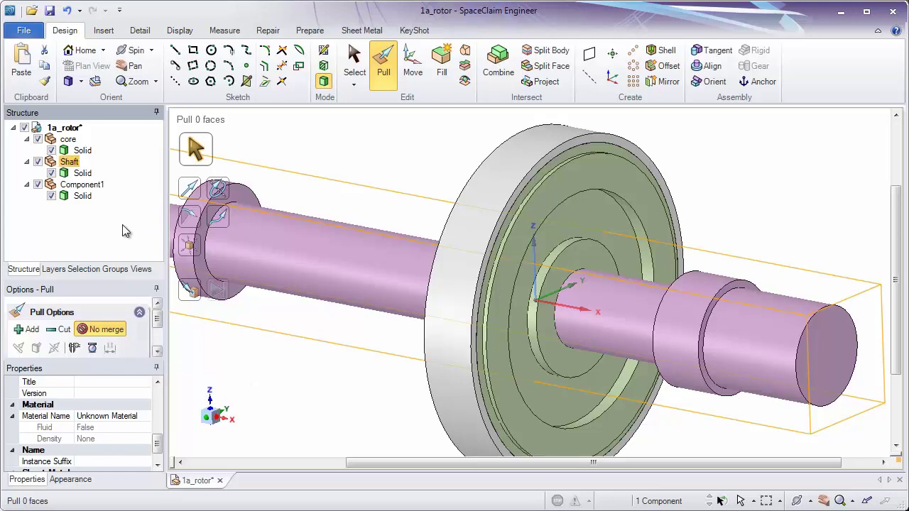
Rename the outer rim's component as Ring and clear the selection.
left_click(93, 186)
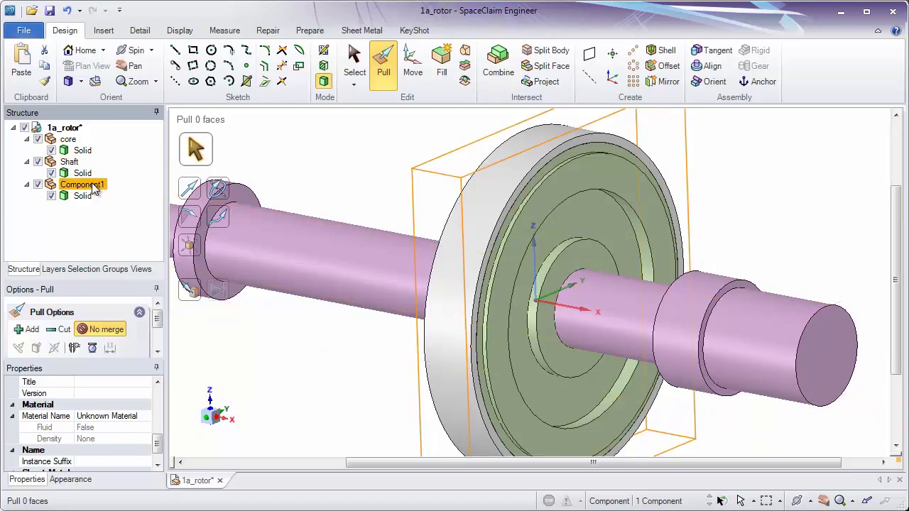
left_click(93, 186)
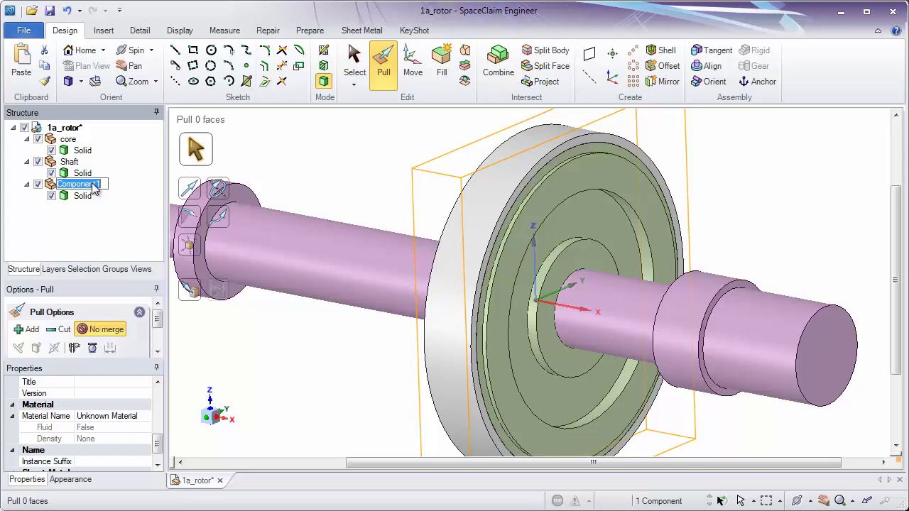
type("Ring")
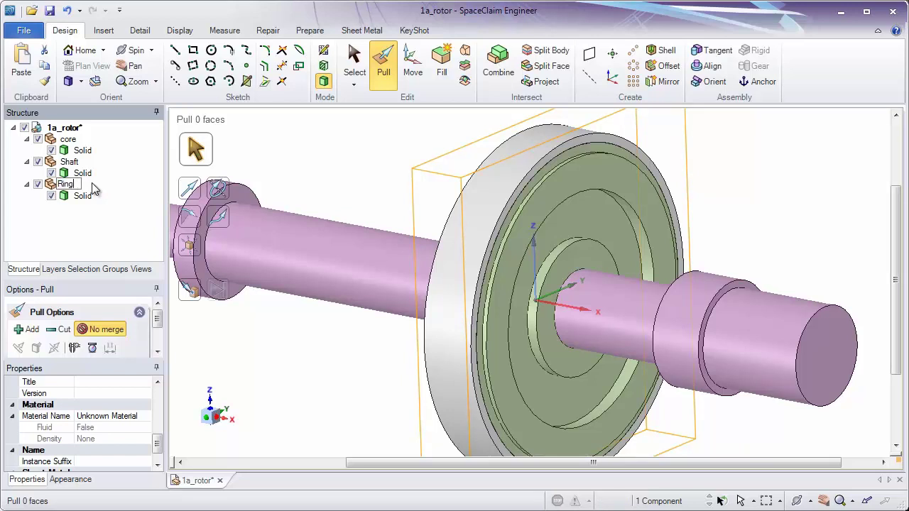
key("Return")
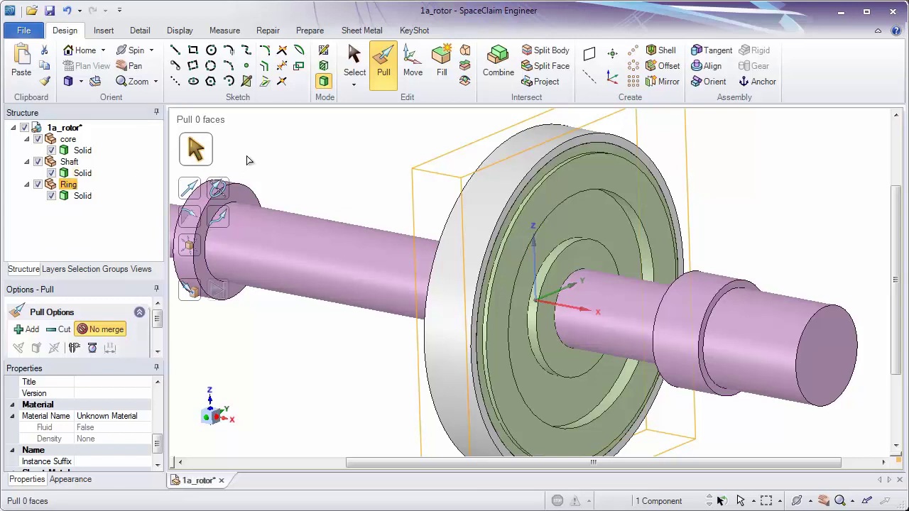
left_click(248, 159)
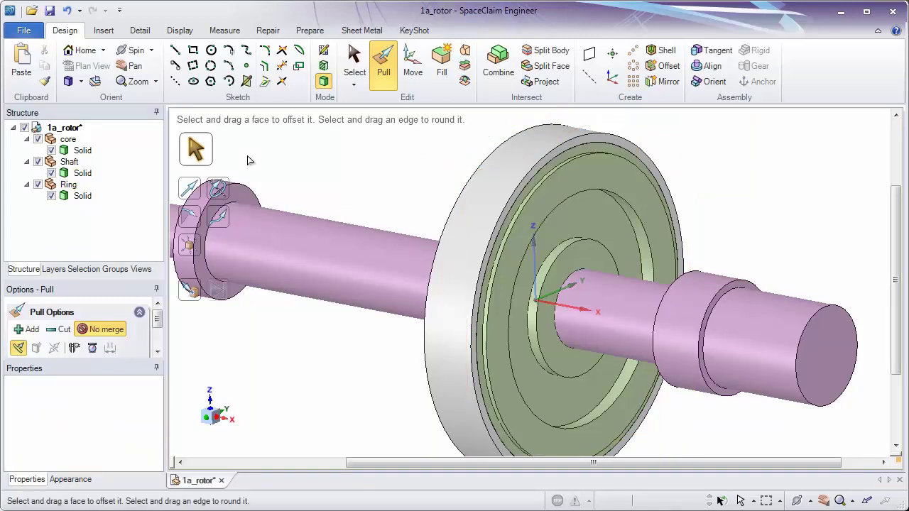
Try pulling the core's annular hub face outward along the shaft with merging allowed, and undo the pull.
left_click(355, 65)
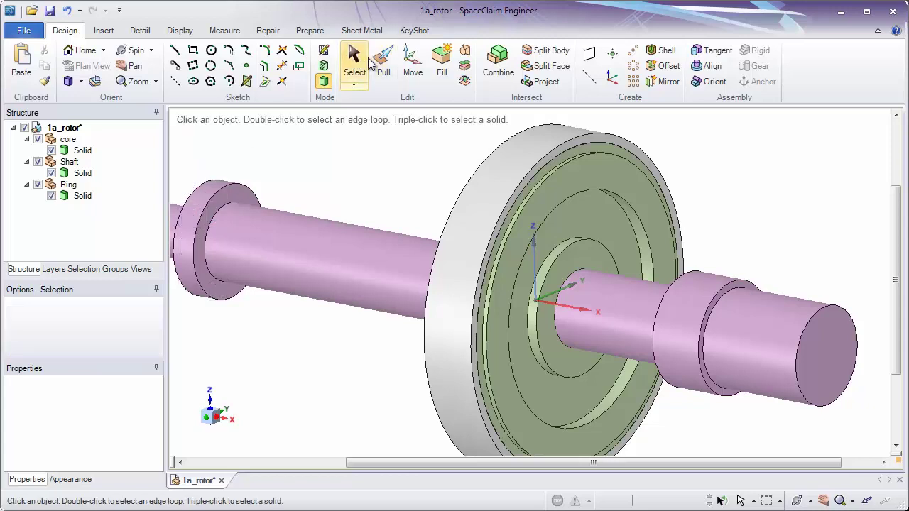
left_click(376, 64)
left_click(574, 260)
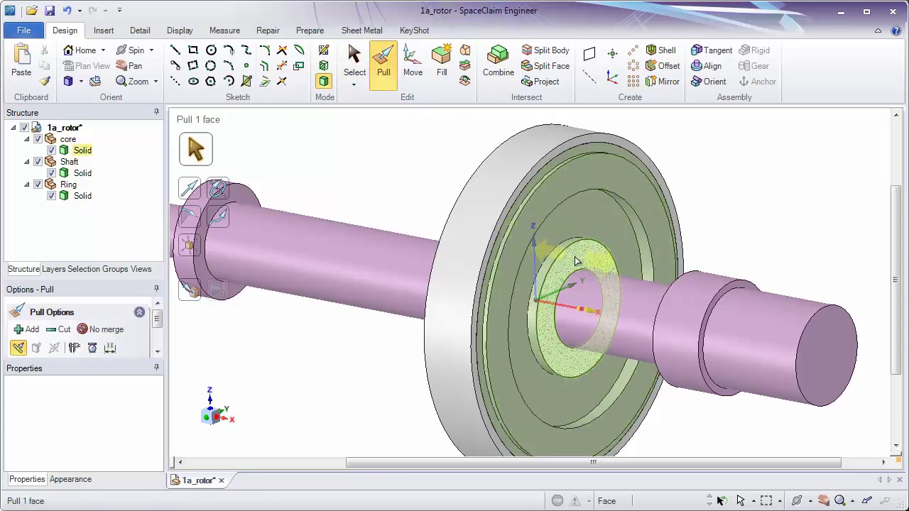
left_click_drag(575, 260, 615, 279)
key("Escape")
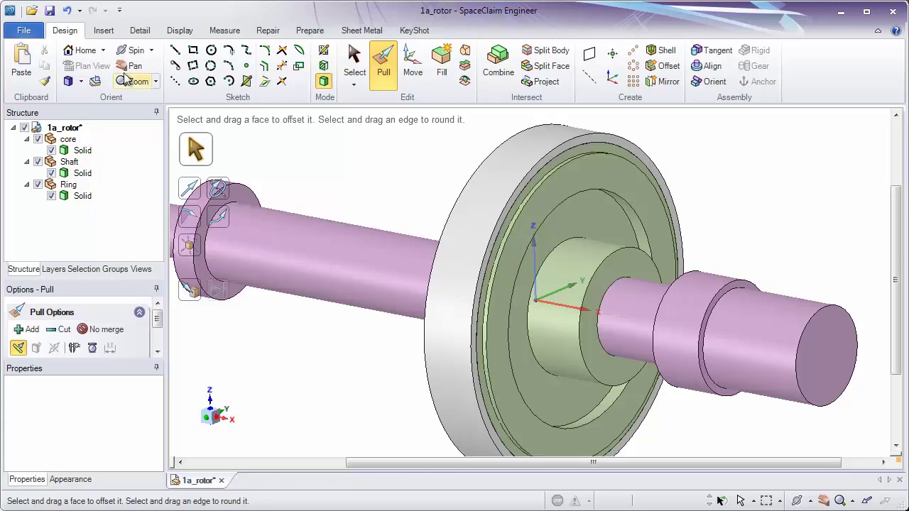
left_click(67, 11)
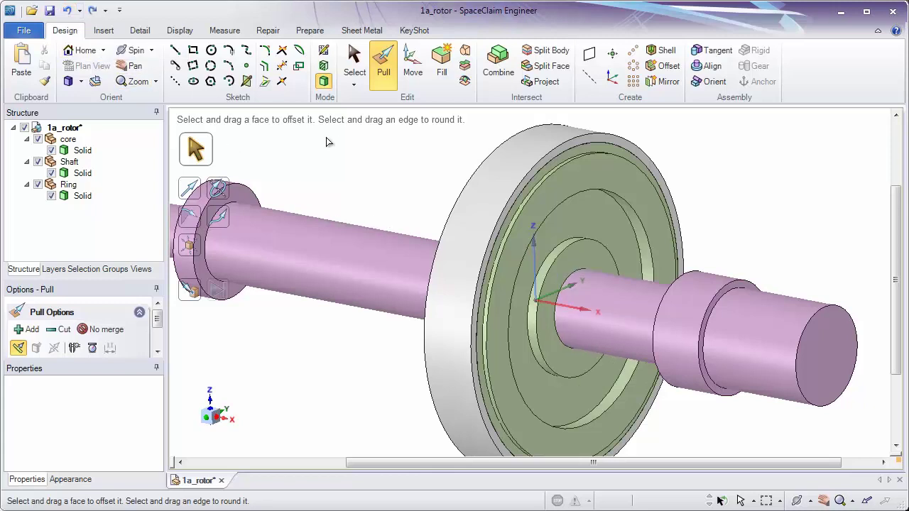
Move the core and Ring components together into a new component named Core_ASM.
left_click(140, 151)
left_click(241, 154)
left_click(71, 164)
left_click(71, 165)
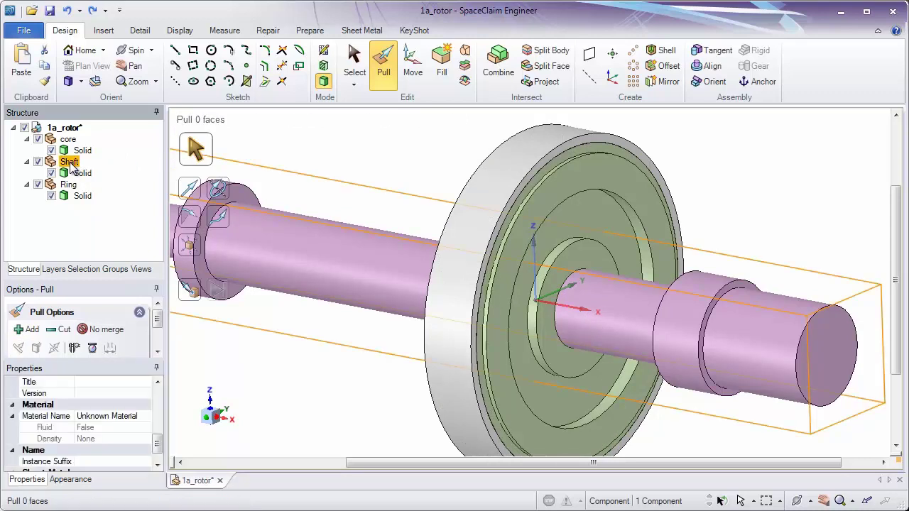
left_click(74, 141)
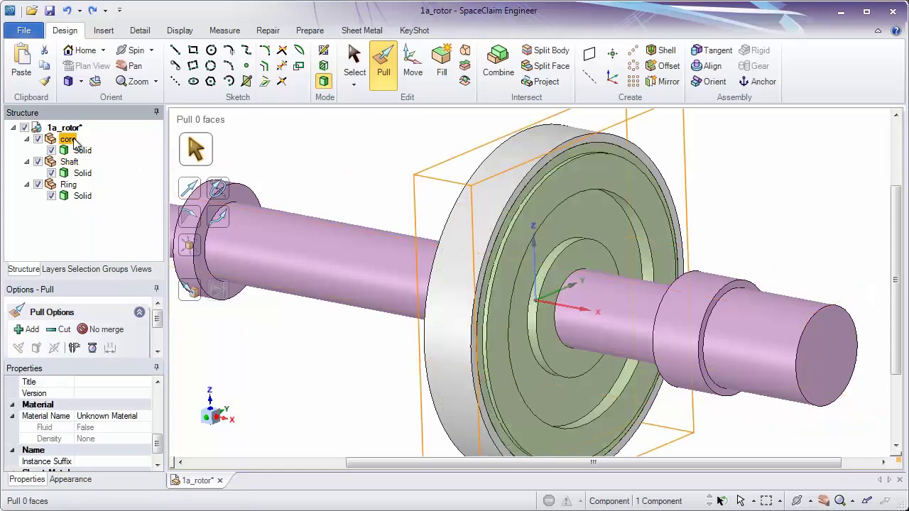
left_click(69, 186, "ctrl")
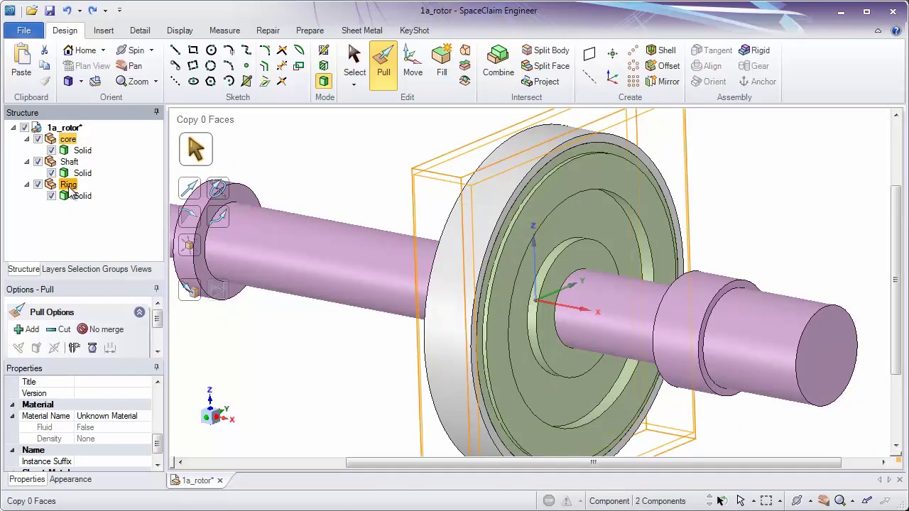
right_click(71, 188)
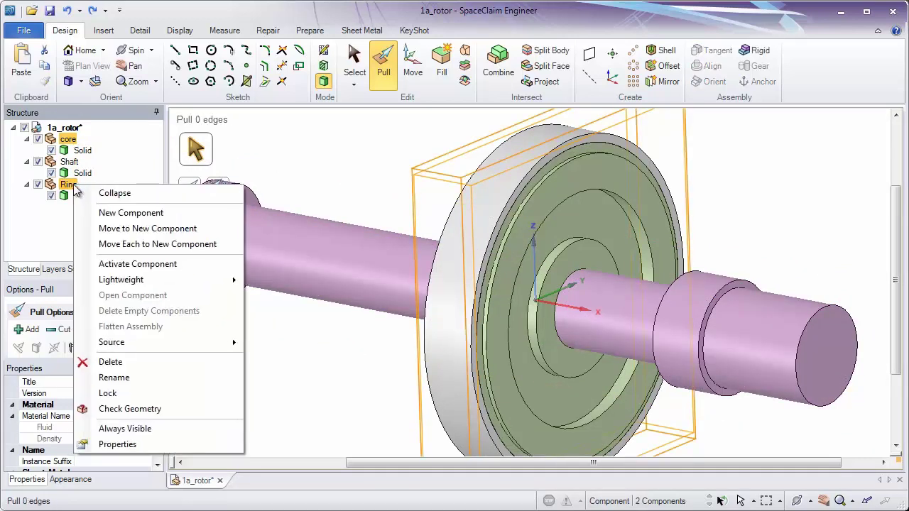
left_click(122, 232)
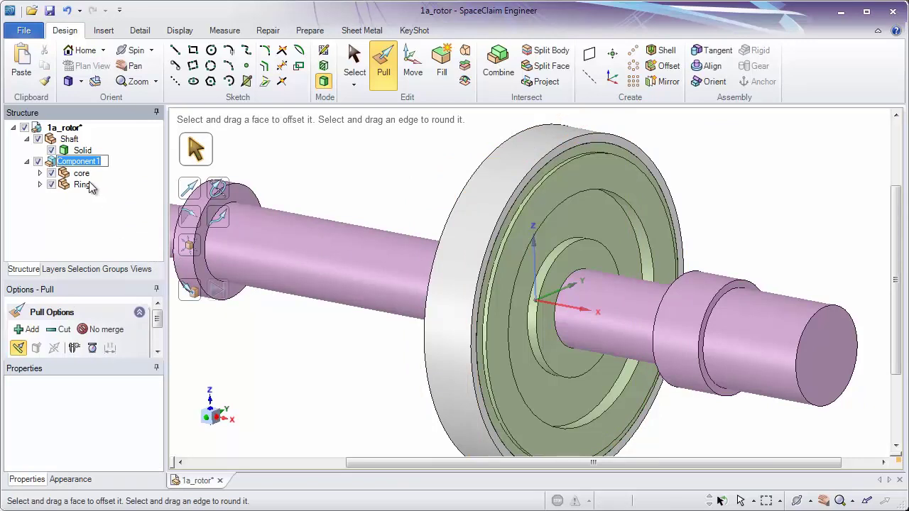
type("Core_")
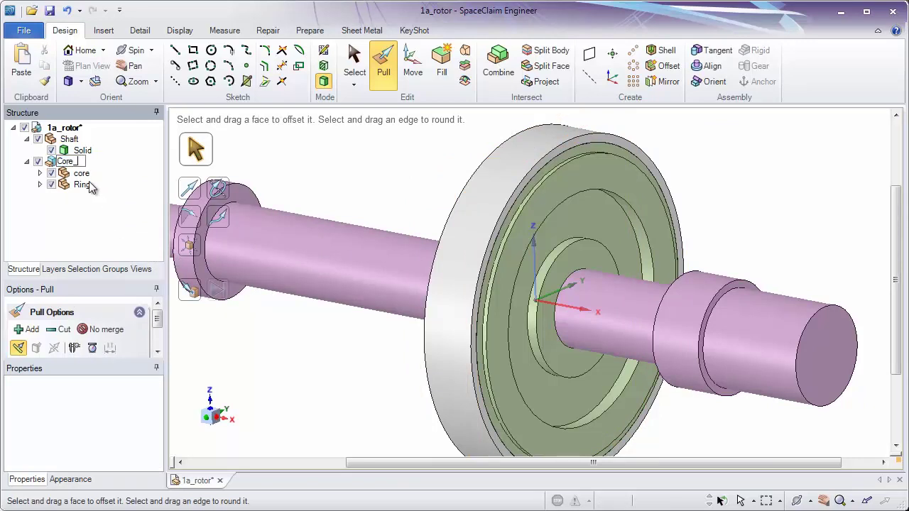
type("ASM")
key("Return")
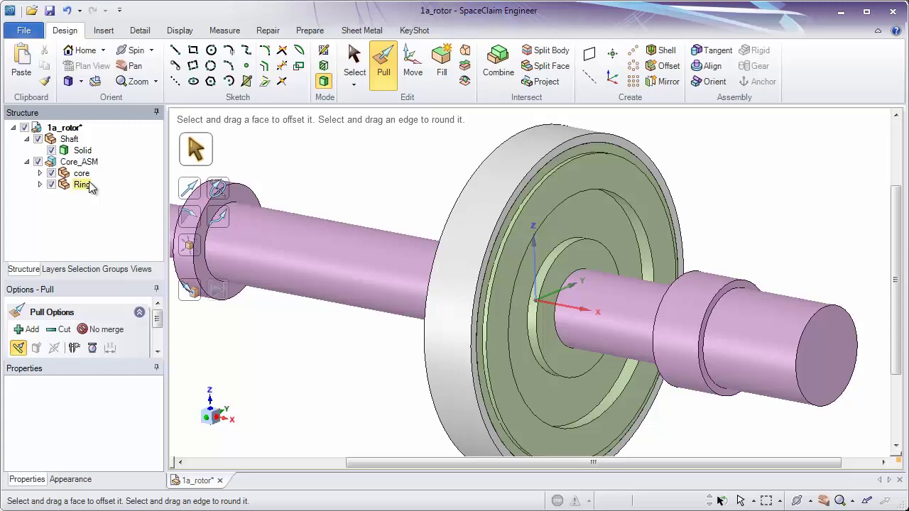
Collapse the Shaft and Core_ASM components and check which geometry the main part and each component cover.
left_click(82, 150)
left_click(69, 139)
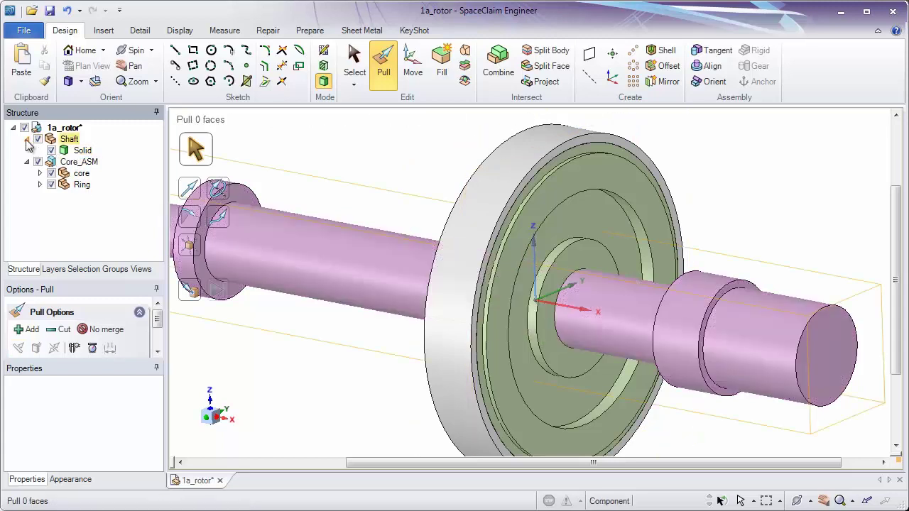
left_click(27, 139)
left_click(27, 151)
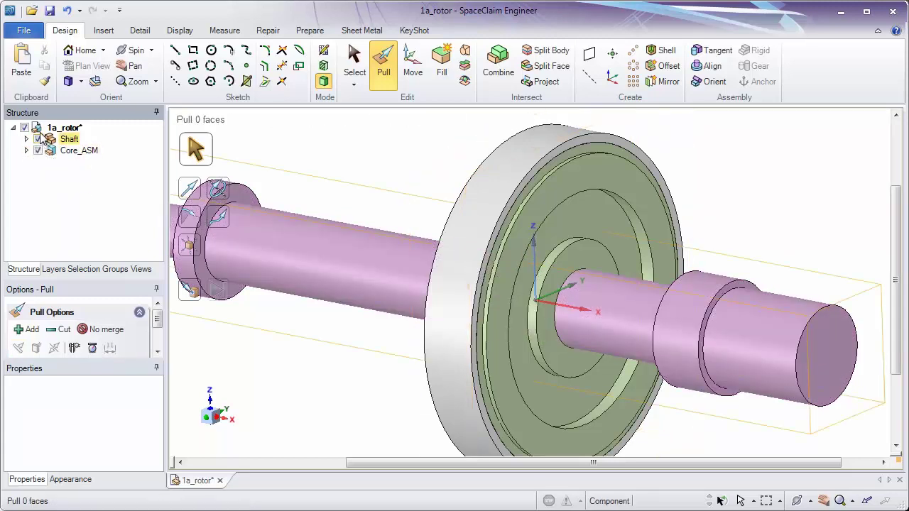
left_click(49, 130)
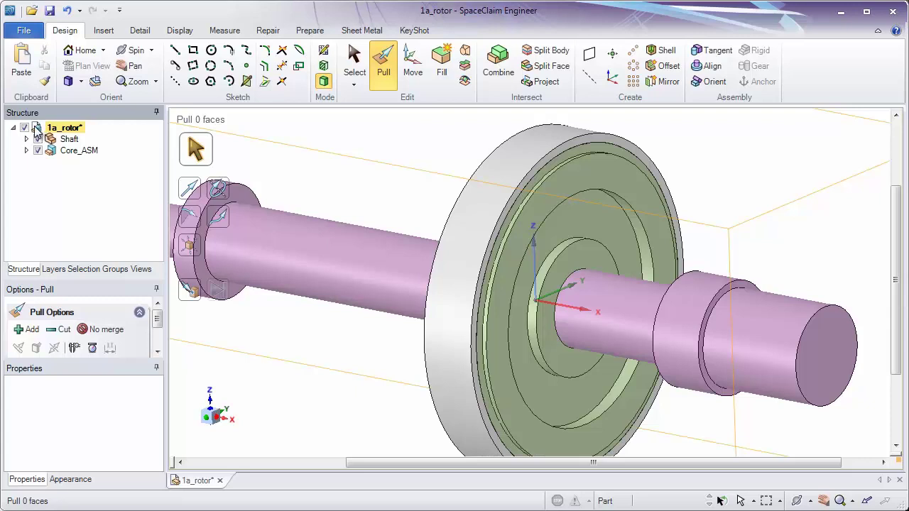
left_click(63, 140)
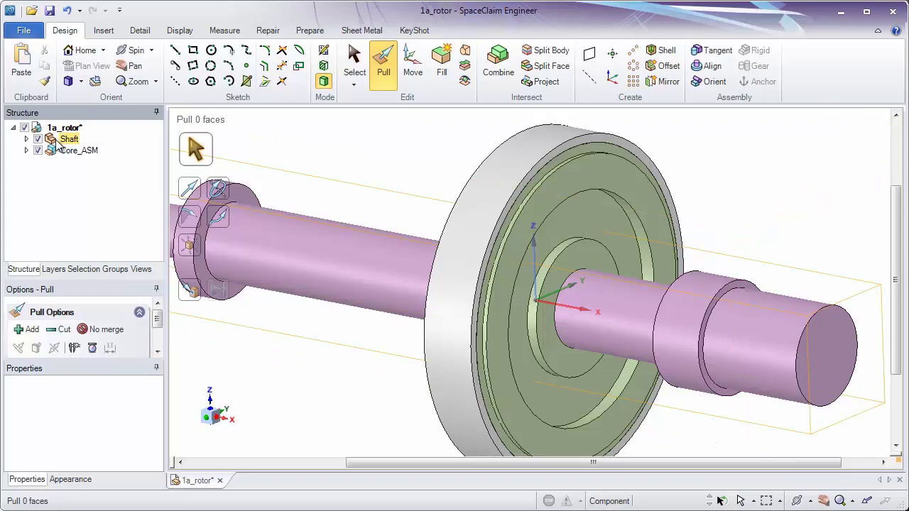
left_click(71, 150)
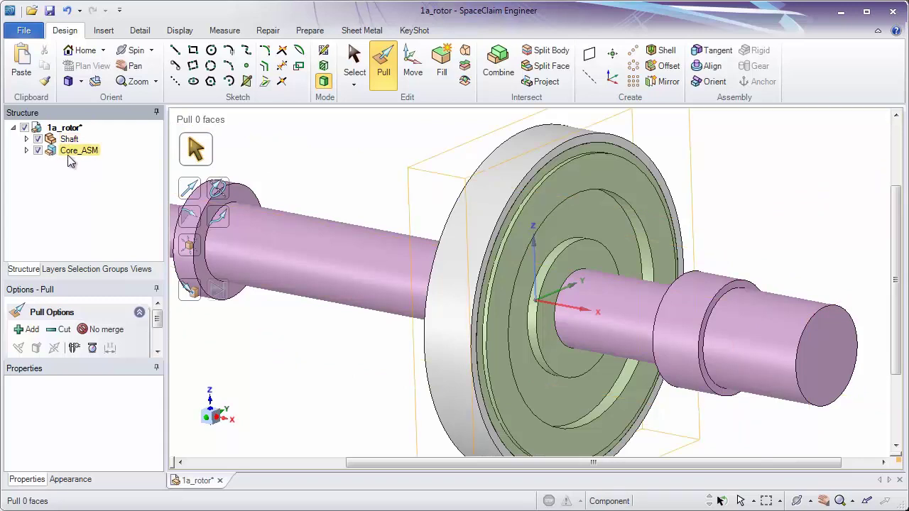
Expand Core_ASM, its core and Ring subcomponents, and Shaft down to their solid bodies.
left_click(26, 150)
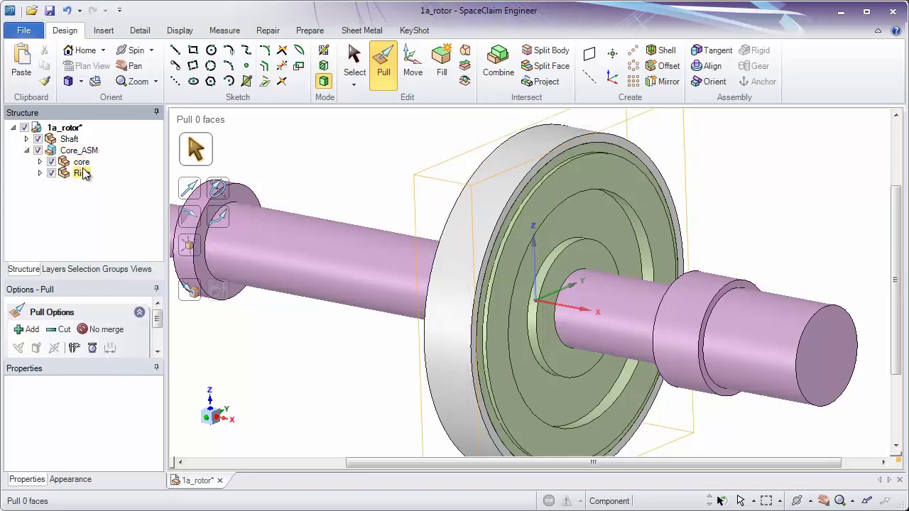
left_click(40, 173)
left_click(40, 162)
left_click(27, 140)
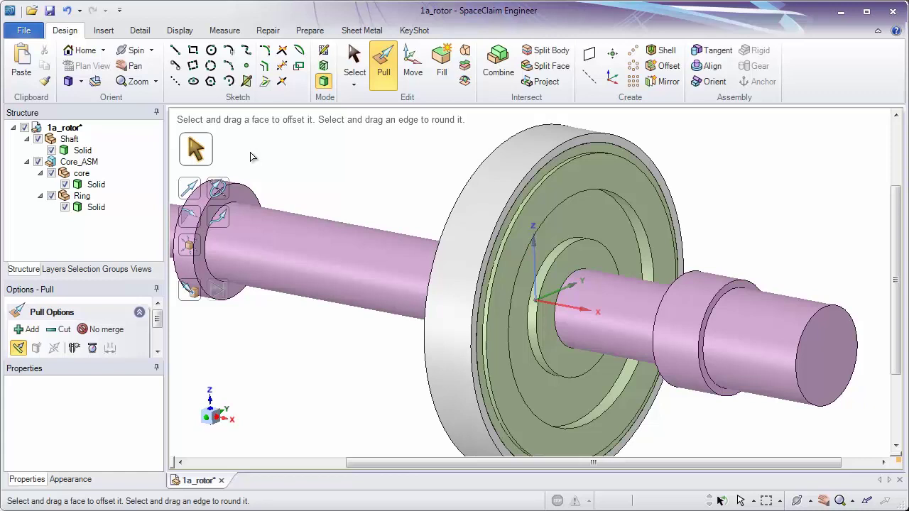
Create a new empty component named Actuator Pin directly under the main 1a_rotor part.
left_click(106, 140)
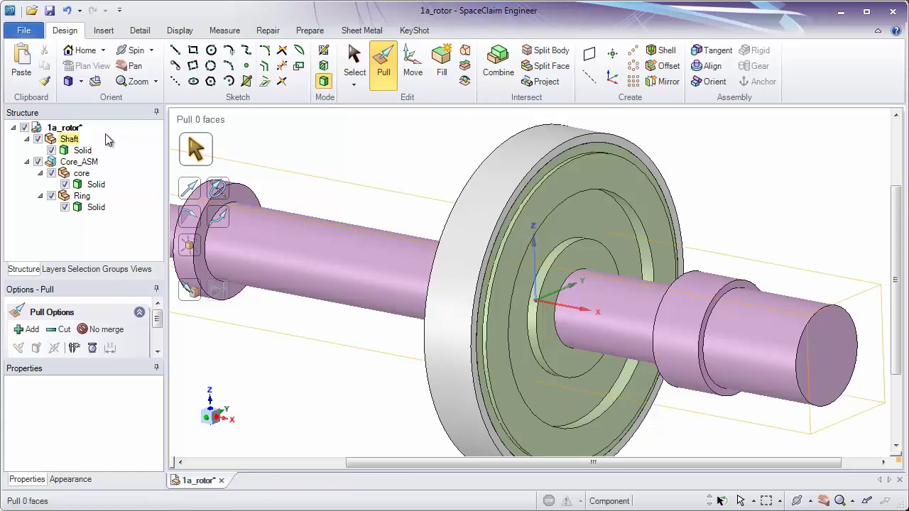
left_click(72, 129)
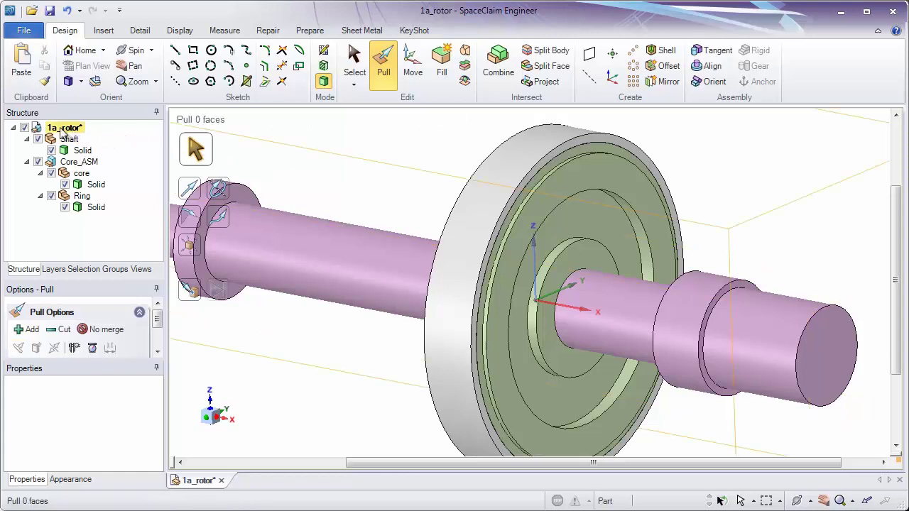
right_click(65, 130)
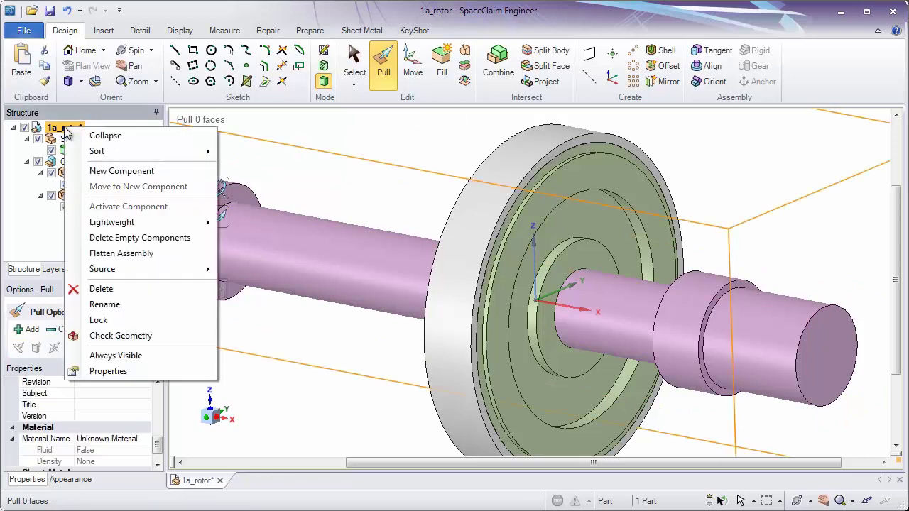
left_click(118, 171)
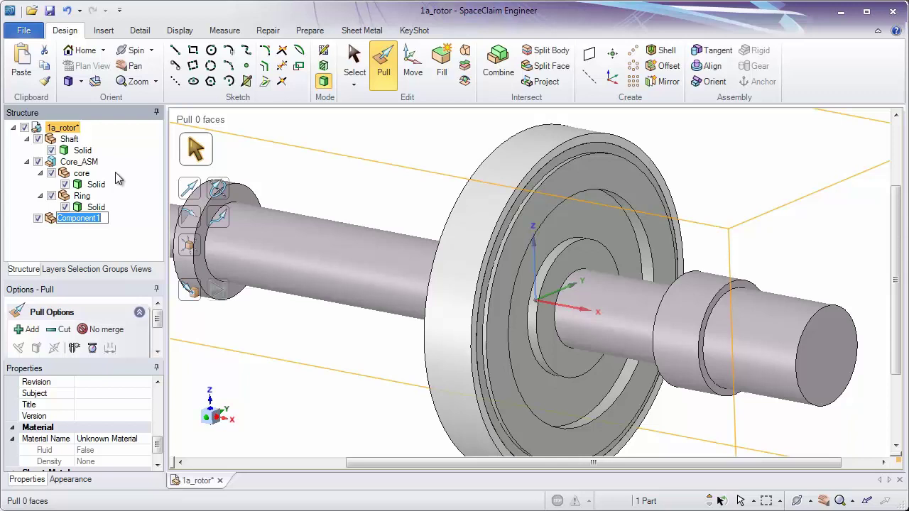
type("Actua")
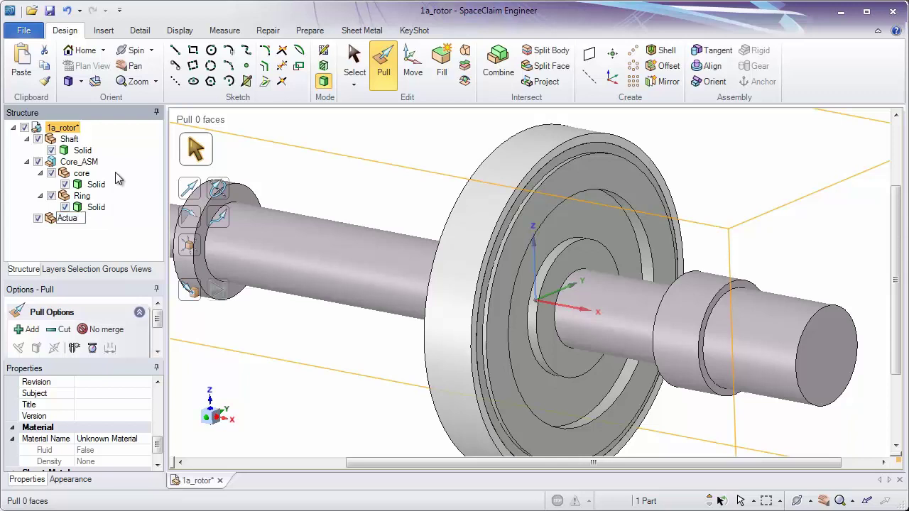
type("tor Pin")
key("Return")
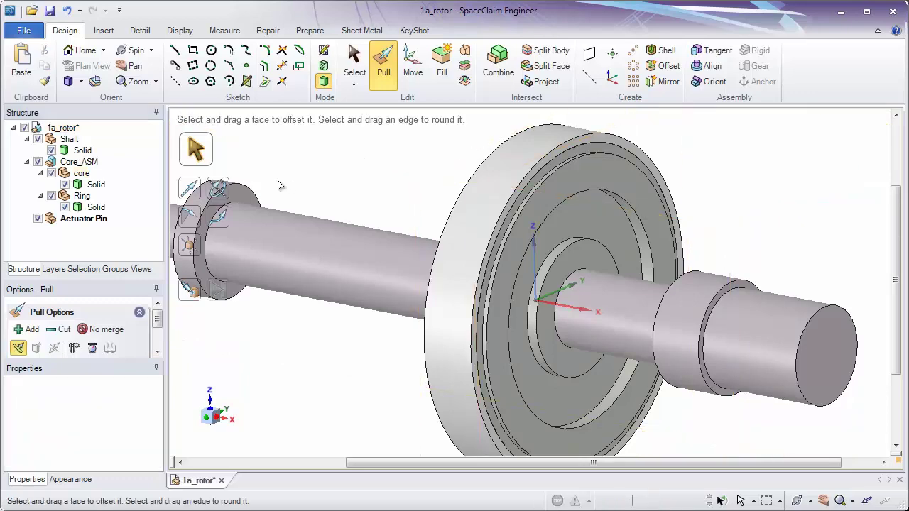
left_click(72, 152)
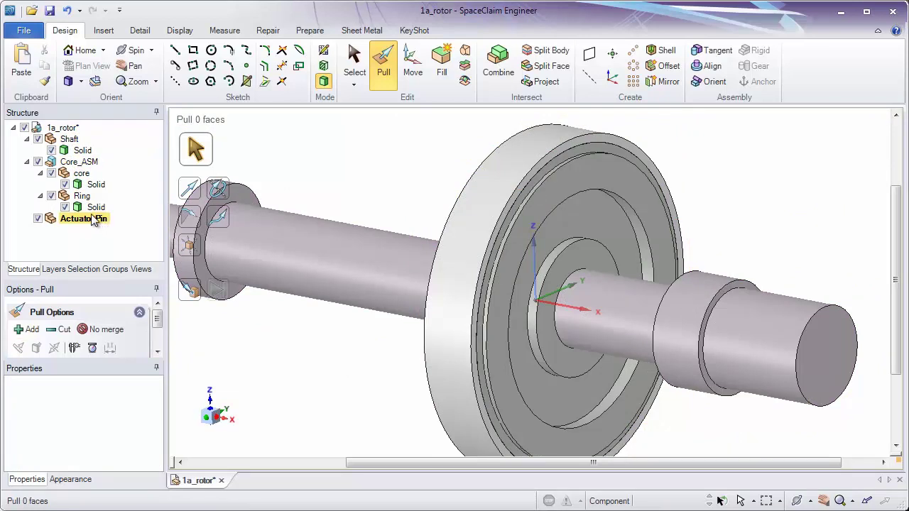
Sketch a 6 mm diameter circle on the core's flat face above the shaft and expand Actuator Pin down to its curve.
left_click(351, 73)
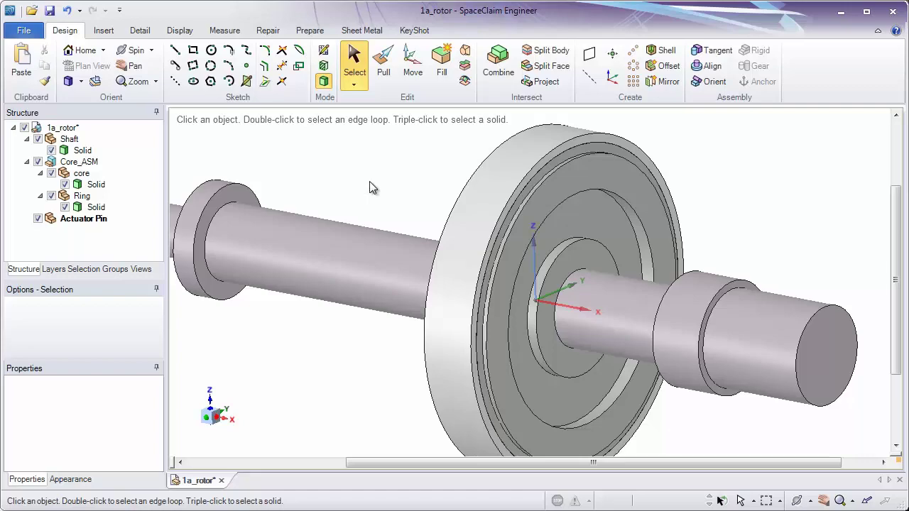
left_click(590, 167)
scroll(588, 182, "up", 4)
middle_click_drag(578, 231, 334, 136)
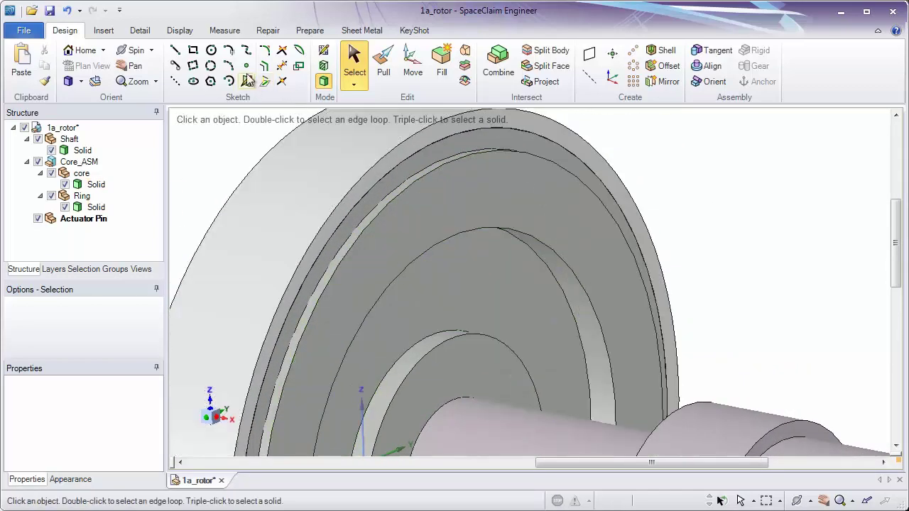
left_click(211, 49)
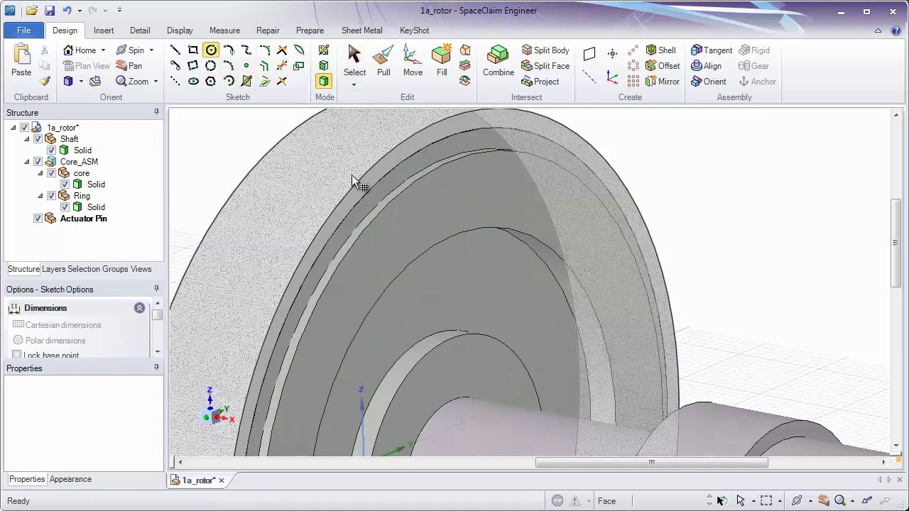
left_click(441, 281)
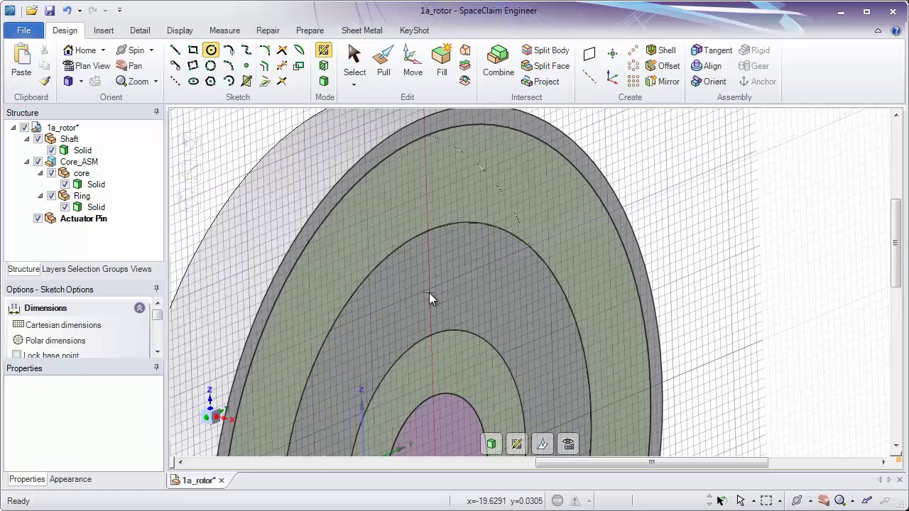
left_click(429, 293)
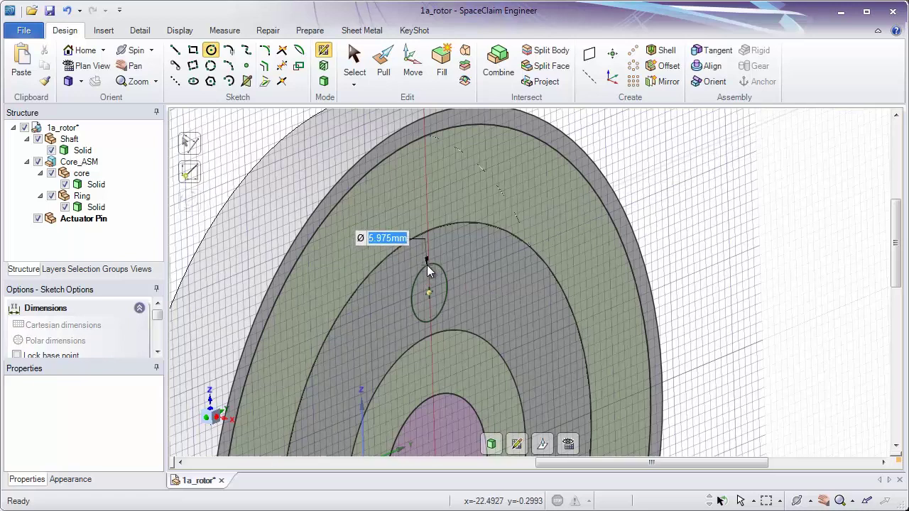
type("6")
key("Return")
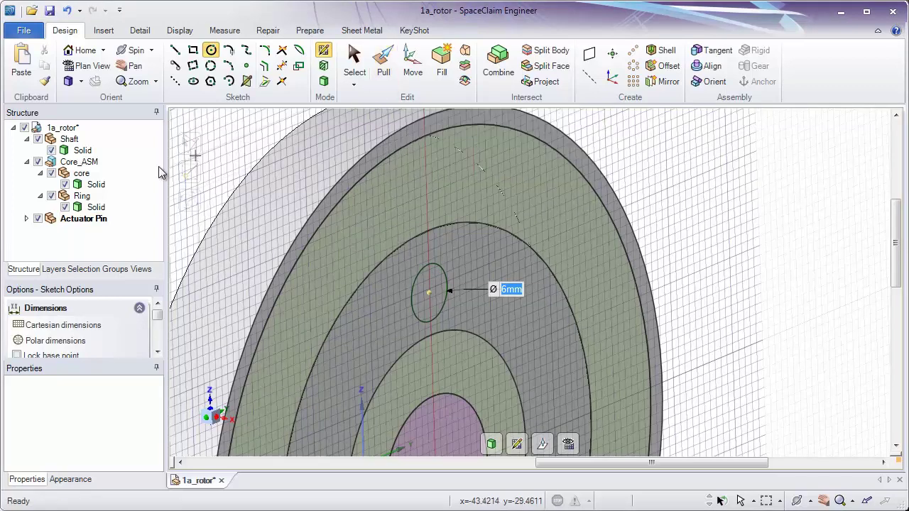
left_click(27, 219)
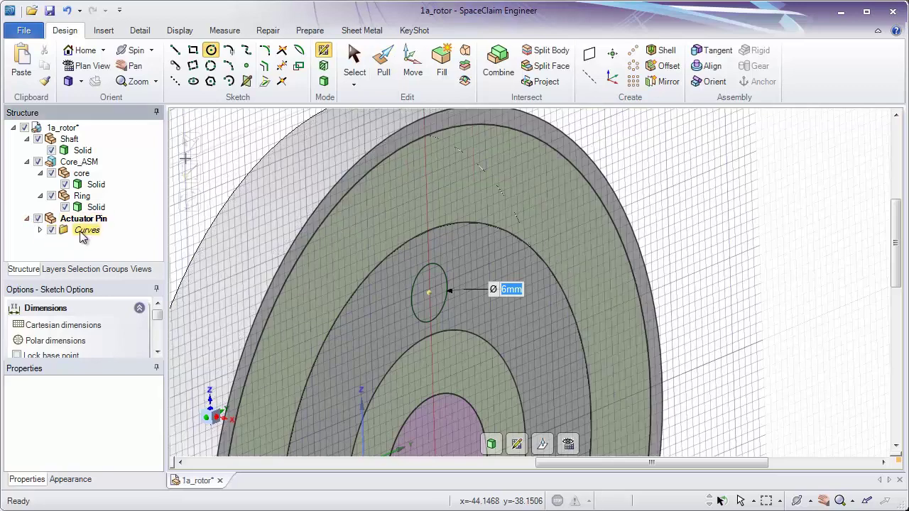
left_click(41, 230)
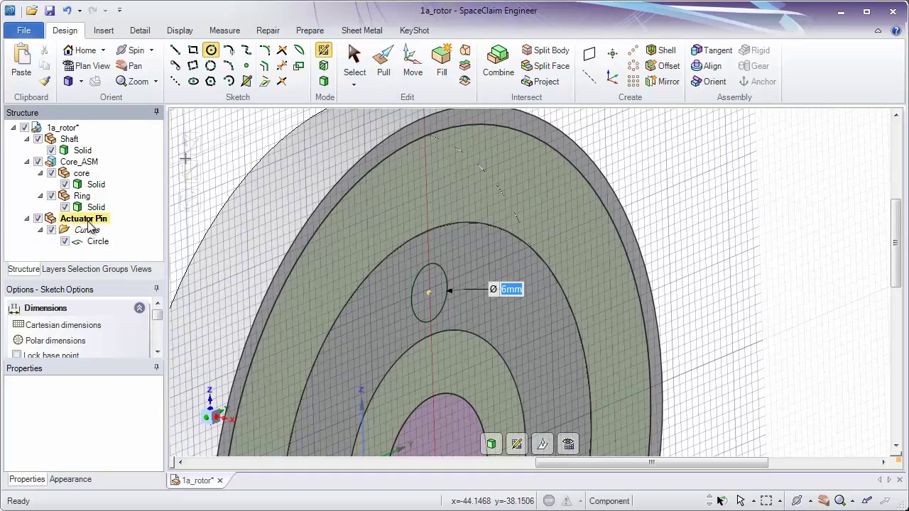
Pull the circular surface outward from the core face by about 9.9 mm to form the solid actuator pin.
left_click(390, 82)
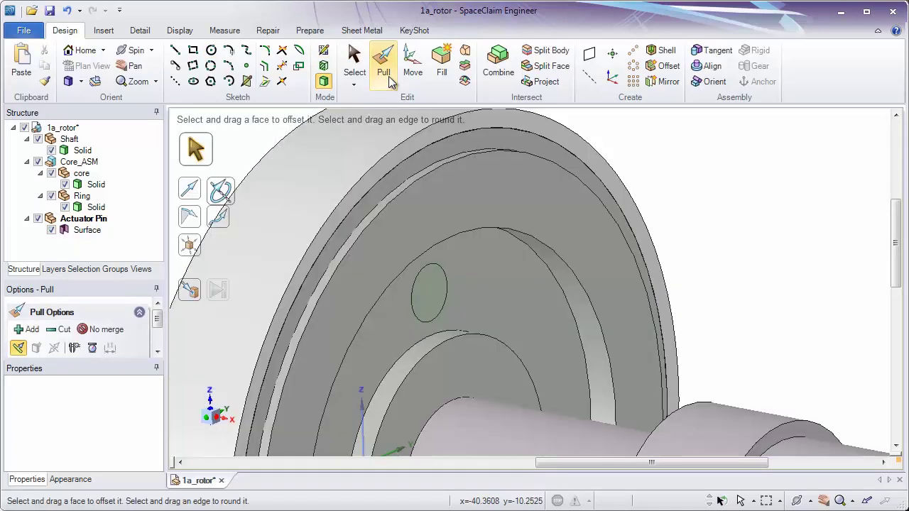
left_click(83, 218)
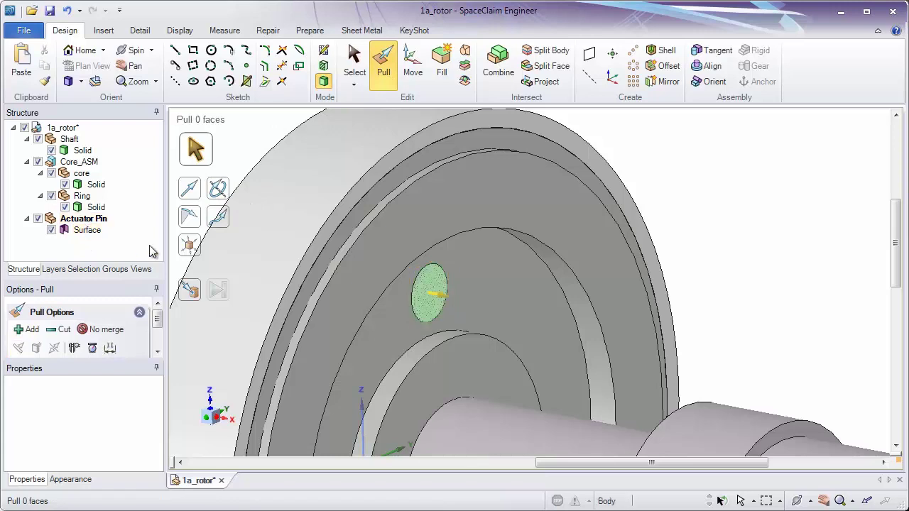
left_click(427, 307)
left_click_drag(437, 307, 508, 319)
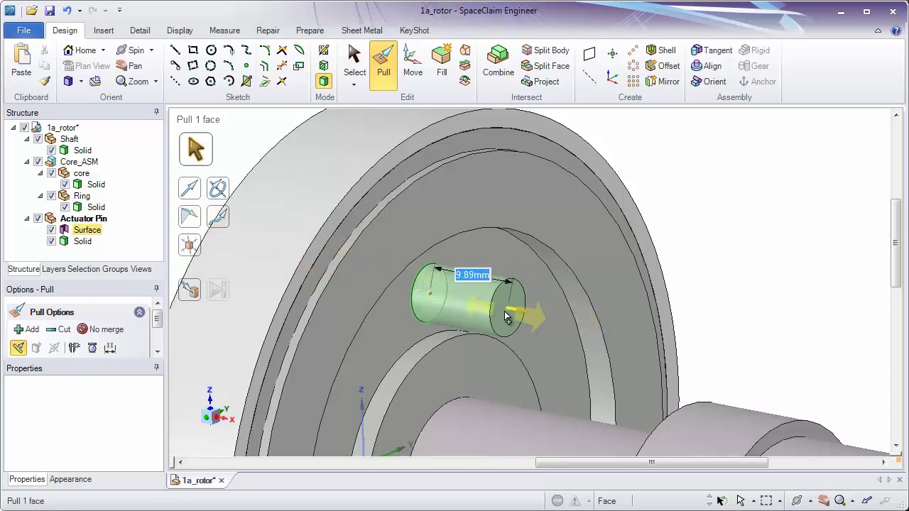
left_click(452, 314)
left_click(237, 140)
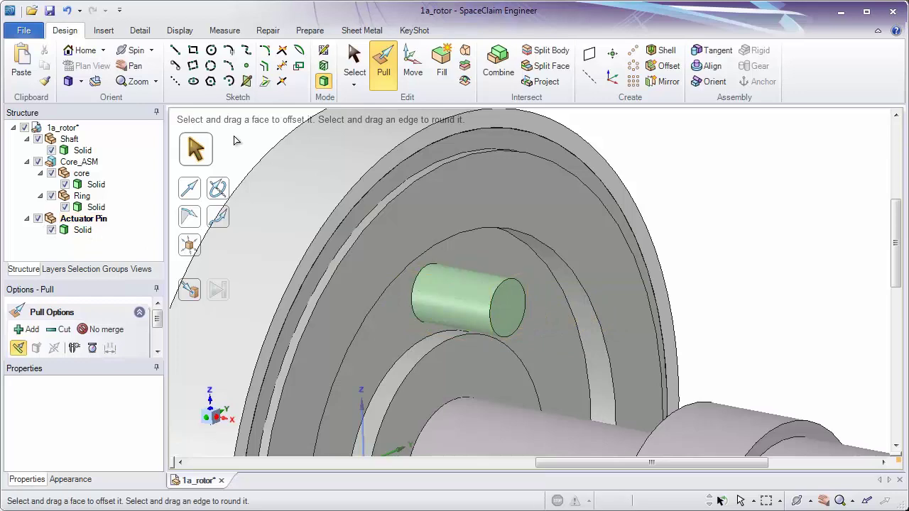
left_click(422, 265)
scroll(435, 235, "down", 5)
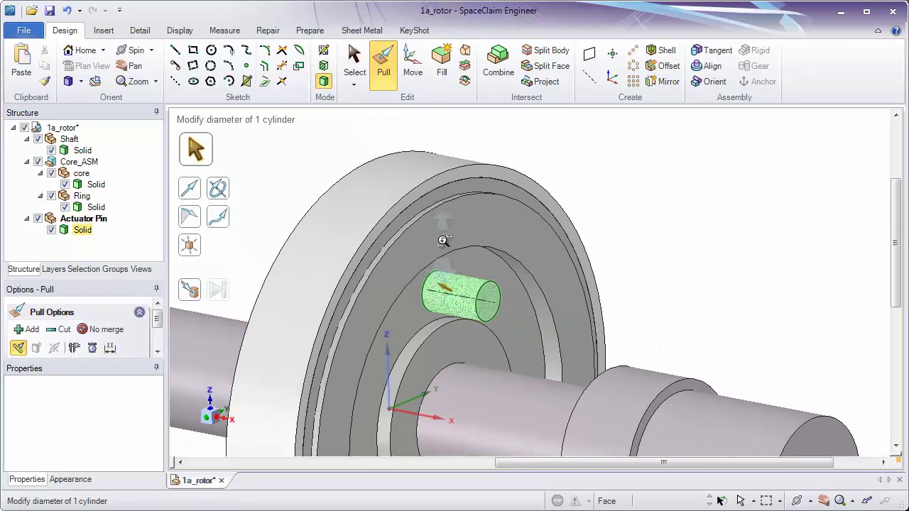
left_click(454, 315)
middle_click_drag(453, 315, 483, 234)
left_click(496, 218)
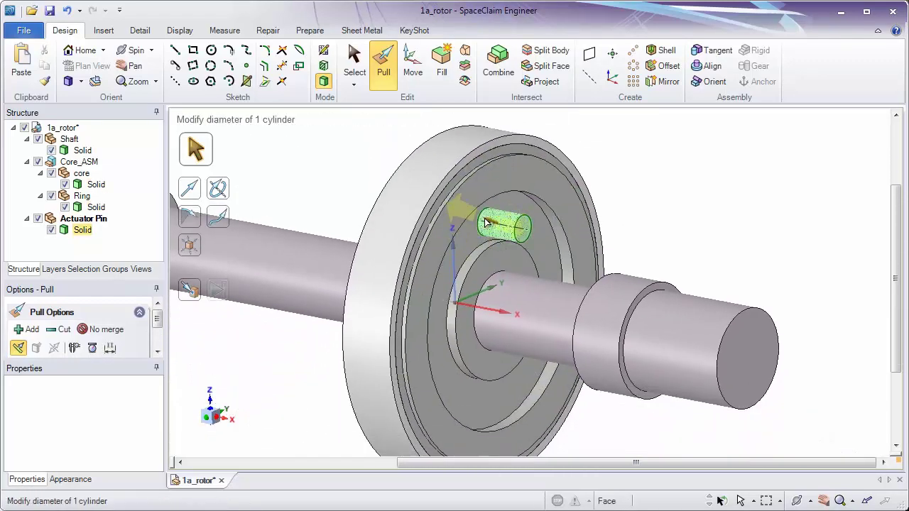
key("Escape")
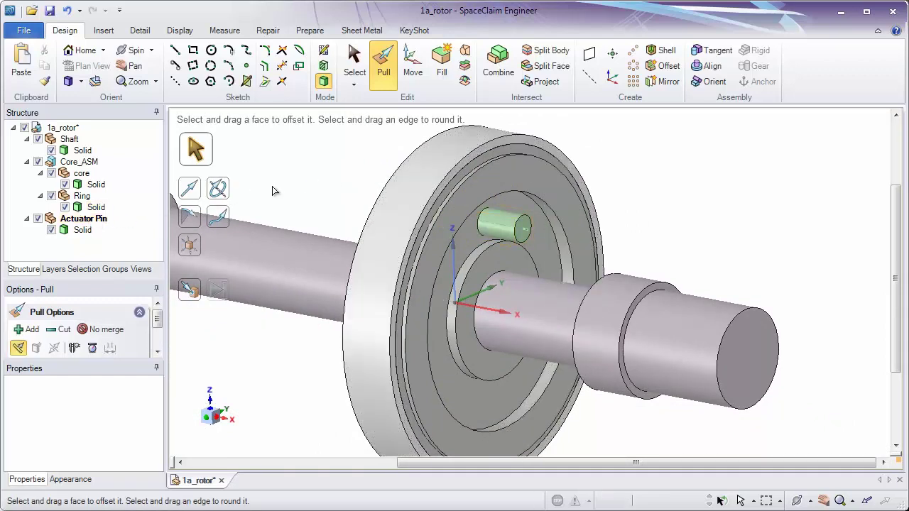
Make the main 1a_rotor part the active component and clear the selection.
left_click(67, 129)
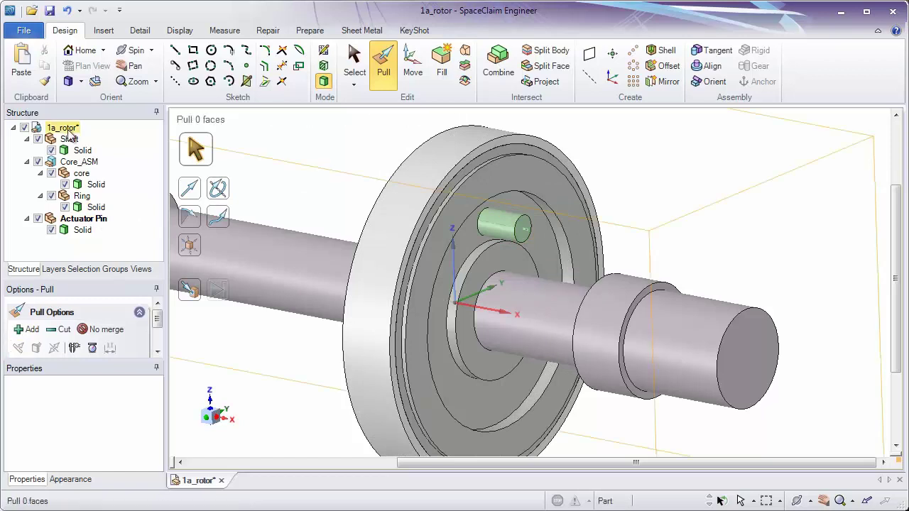
right_click(69, 132)
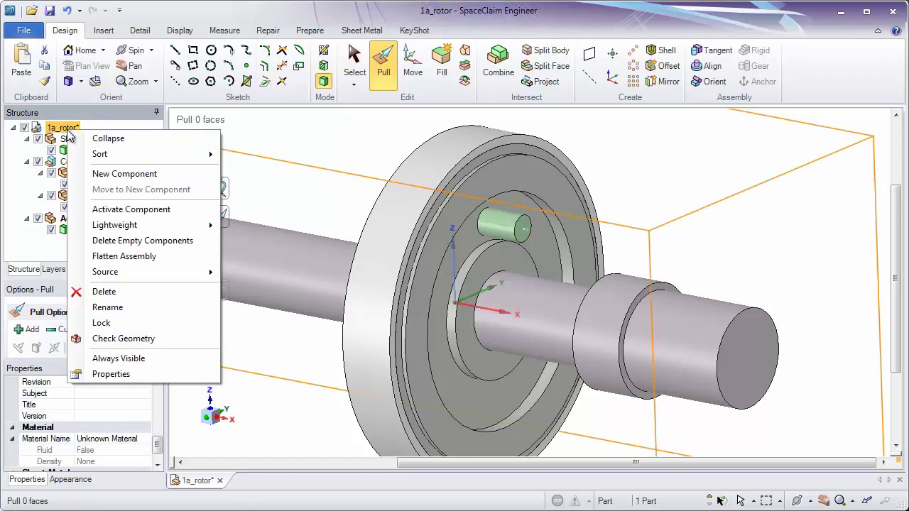
left_click(145, 208)
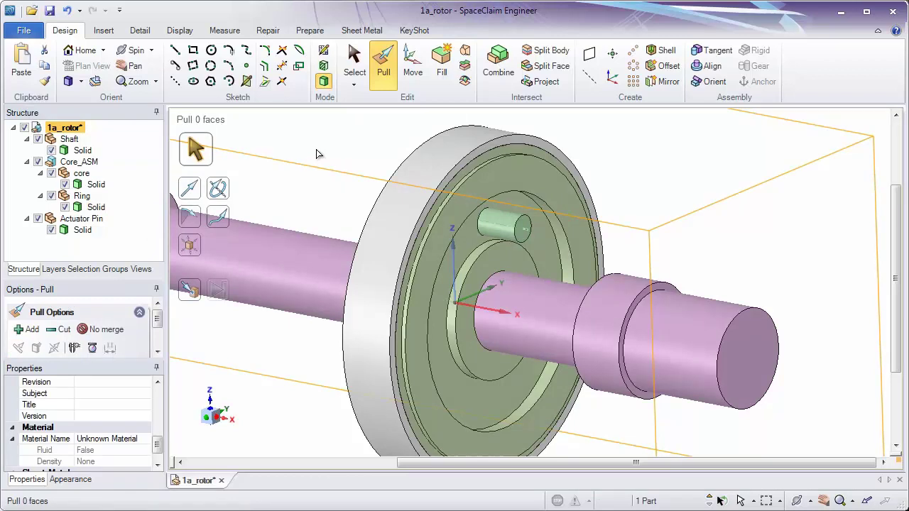
left_click(317, 154)
Sketch a 6 mm diameter circle centred on the shaft's end face.
left_click(755, 325)
middle_click_drag(754, 326, 673, 289, "shift")
left_click(668, 322)
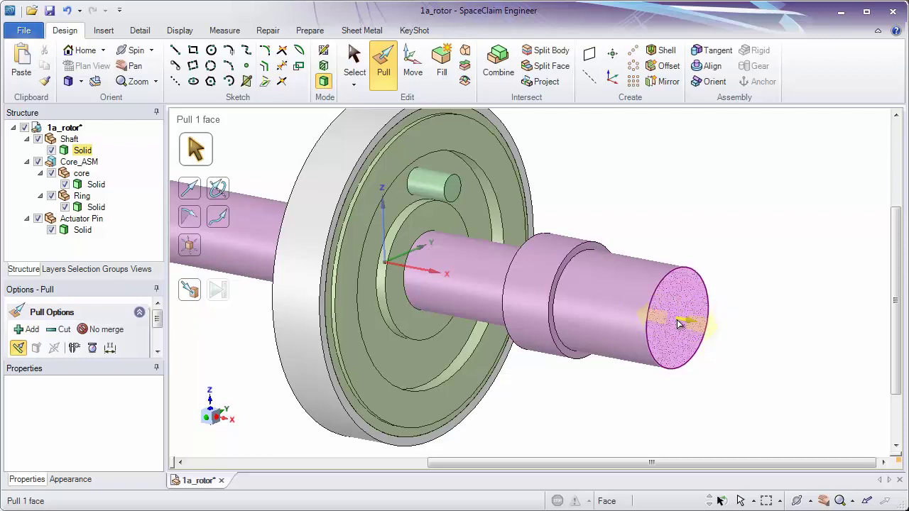
left_click(692, 227)
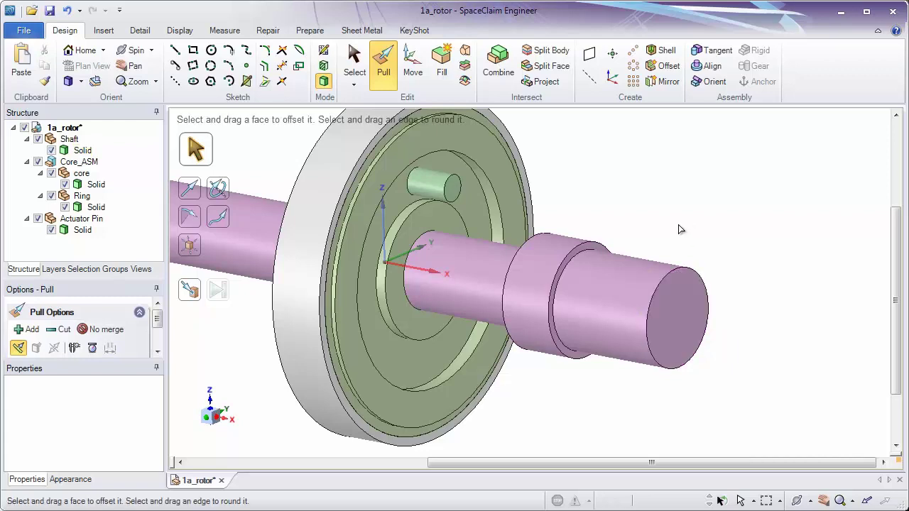
left_click(212, 51)
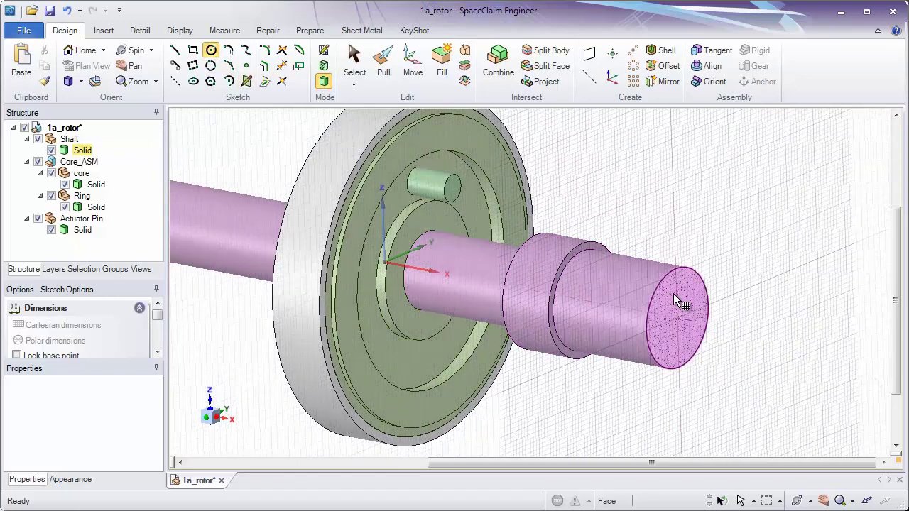
left_click(673, 294)
left_click(677, 319)
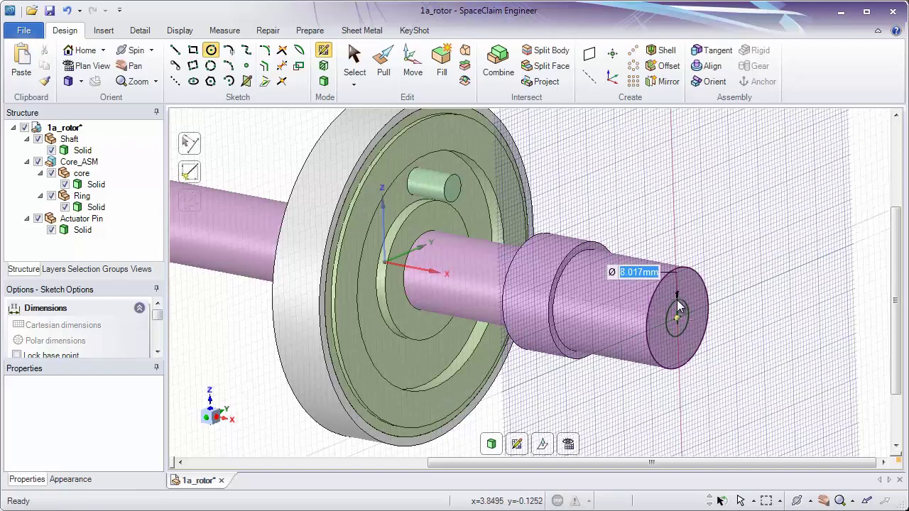
type("6")
key("Return")
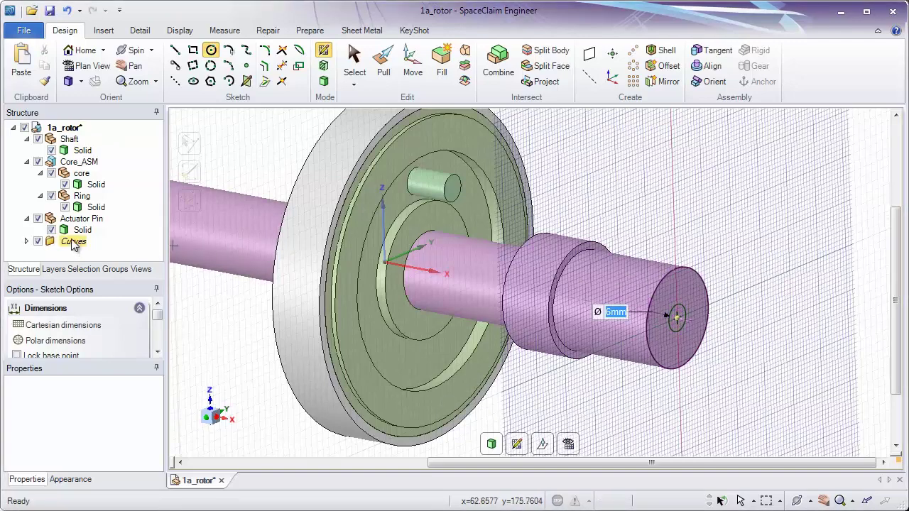
Collapse the 1a_rotor structure and reopen it at the level of its top components and curves.
left_click(57, 128)
left_click(14, 128)
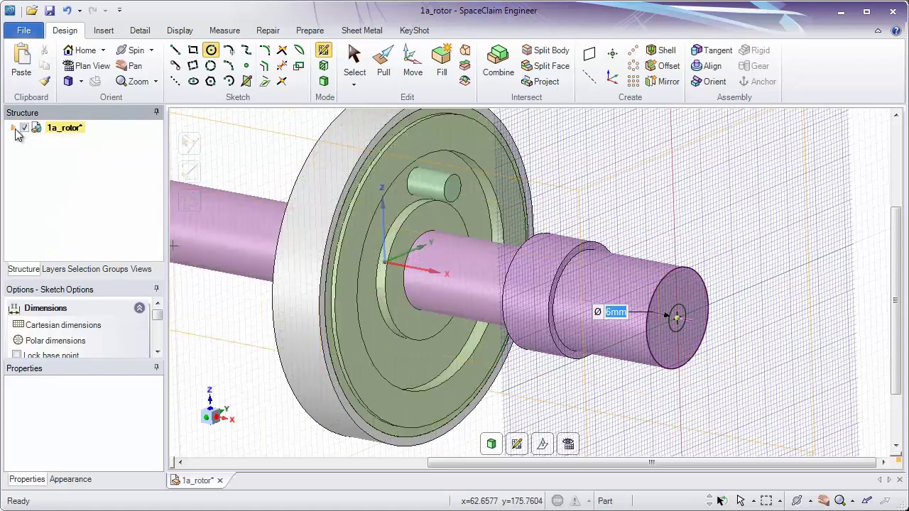
left_click(14, 129)
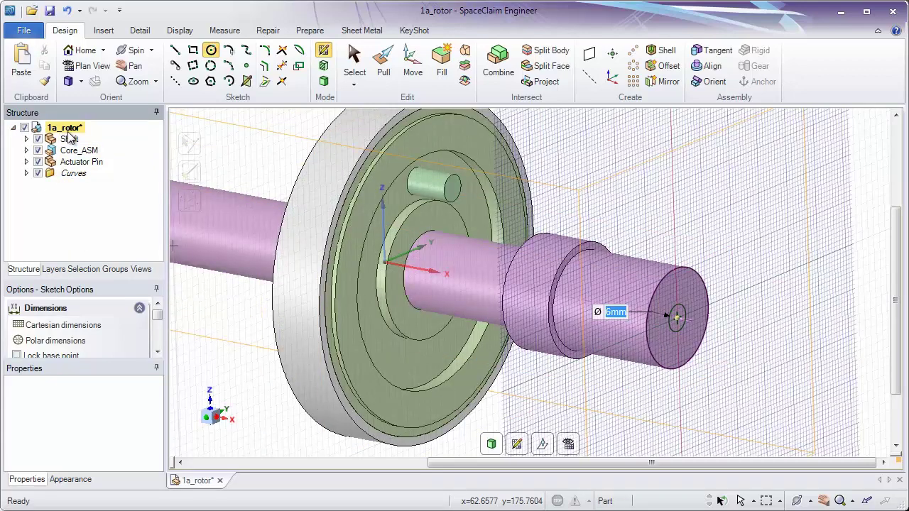
key("Escape")
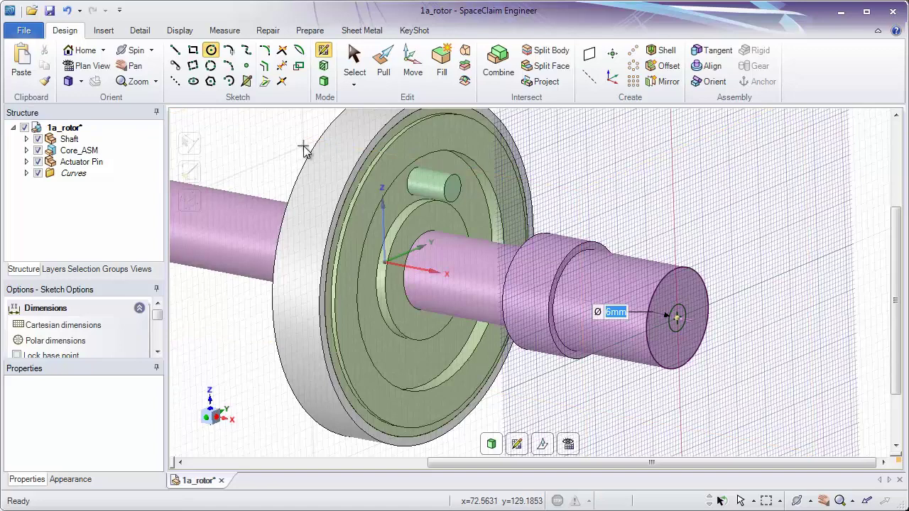
Pull the small circular surface on the shaft end outward into a long thin solid cylinder in the main part.
left_click(382, 76)
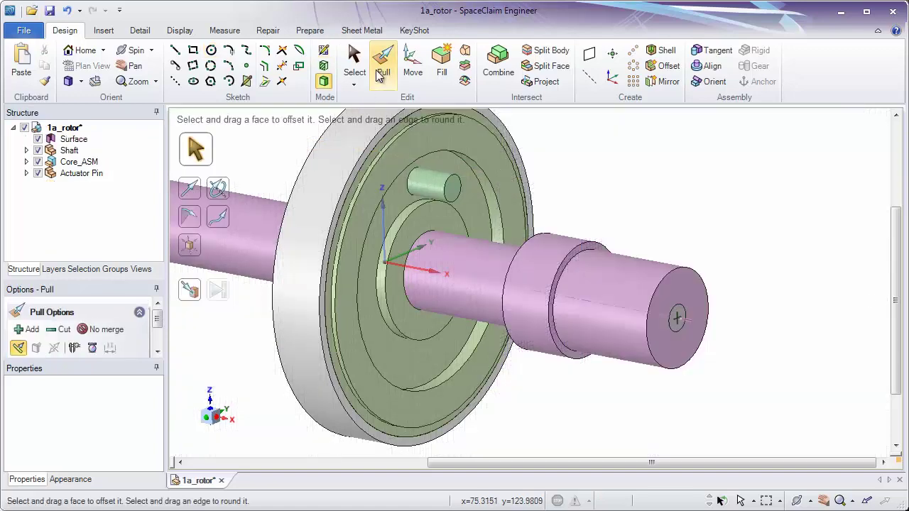
left_click(63, 129)
left_click(598, 196)
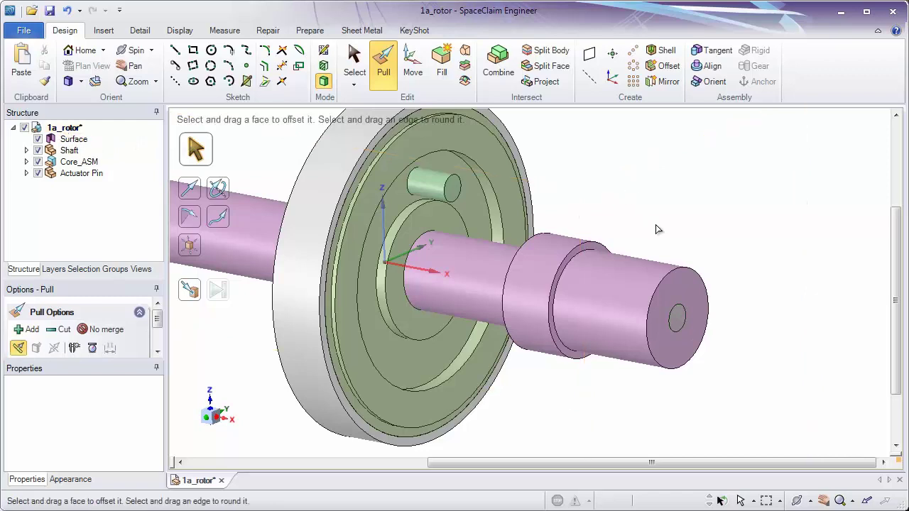
left_click(677, 319)
left_click_drag(679, 321, 806, 344)
key("Escape")
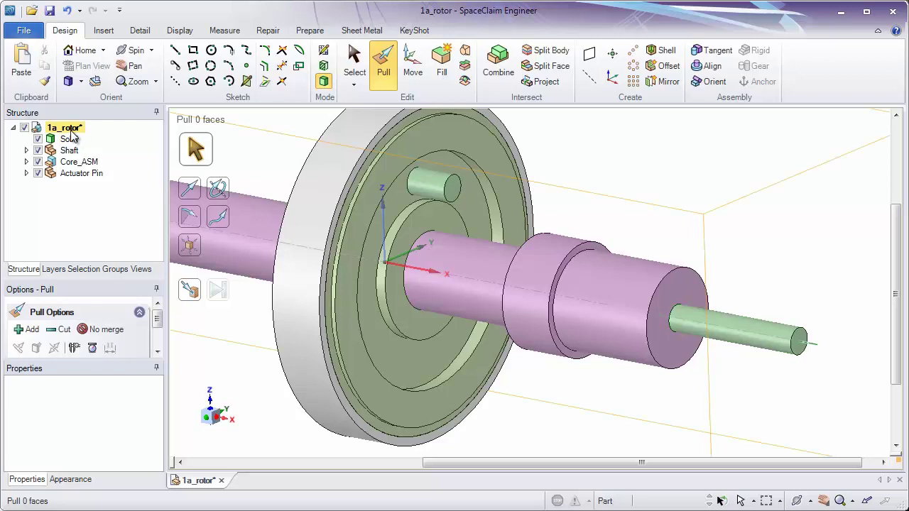
left_click(573, 266)
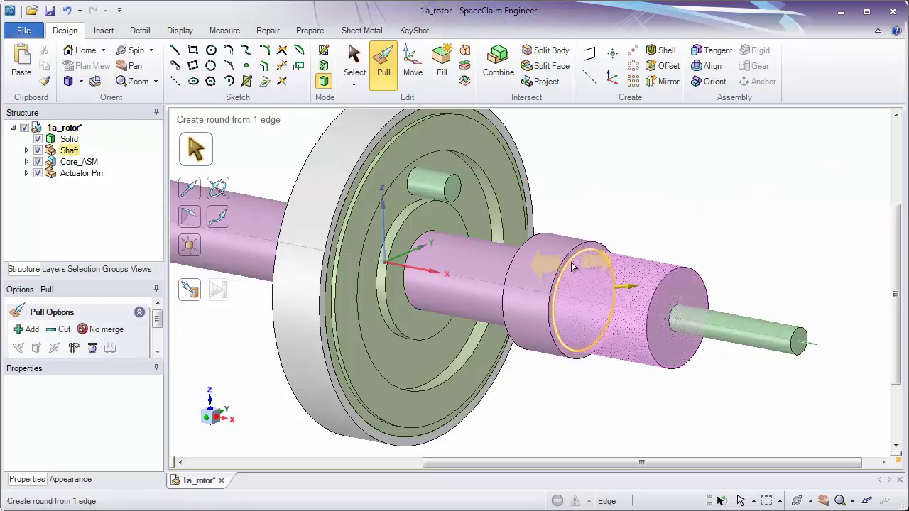
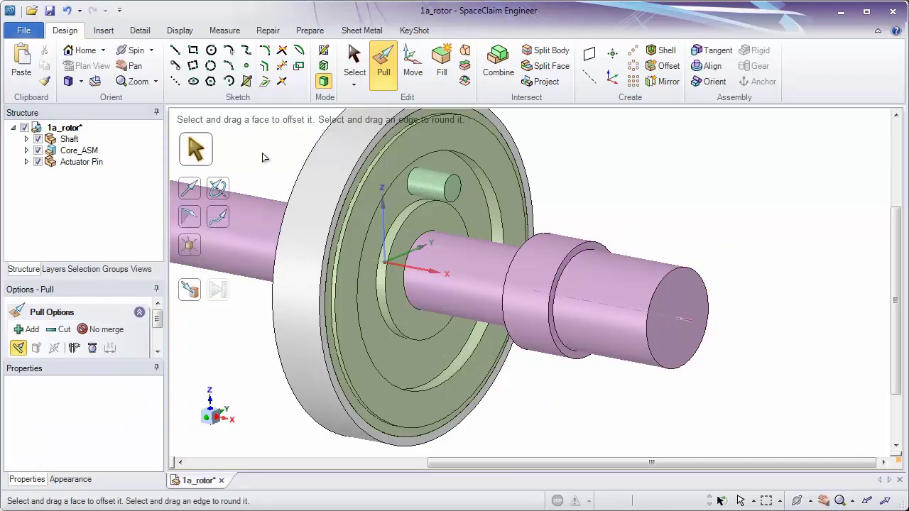
Make the Shaft component active and clear the selection.
left_click(69, 140)
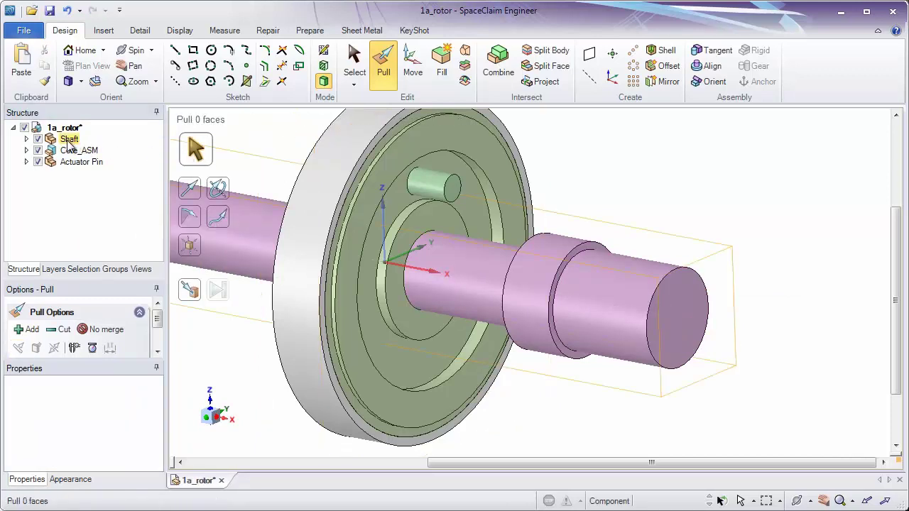
right_click(69, 142)
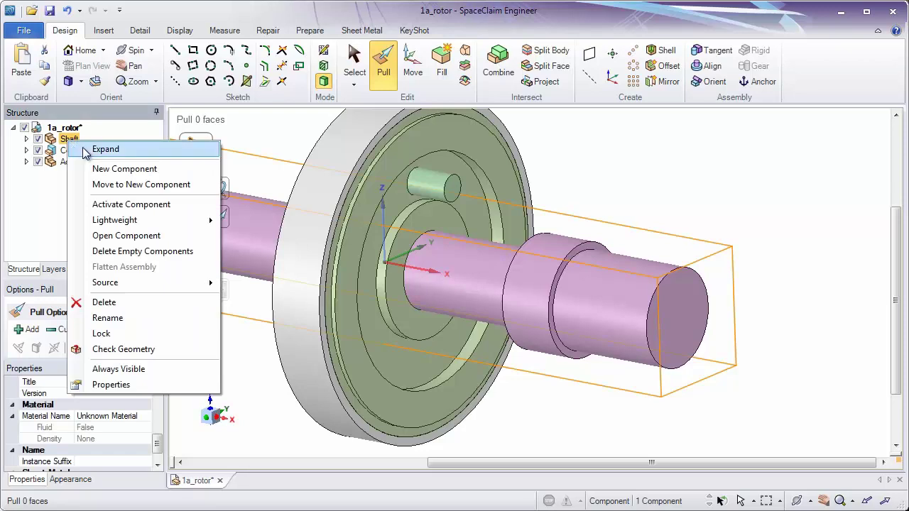
left_click(128, 205)
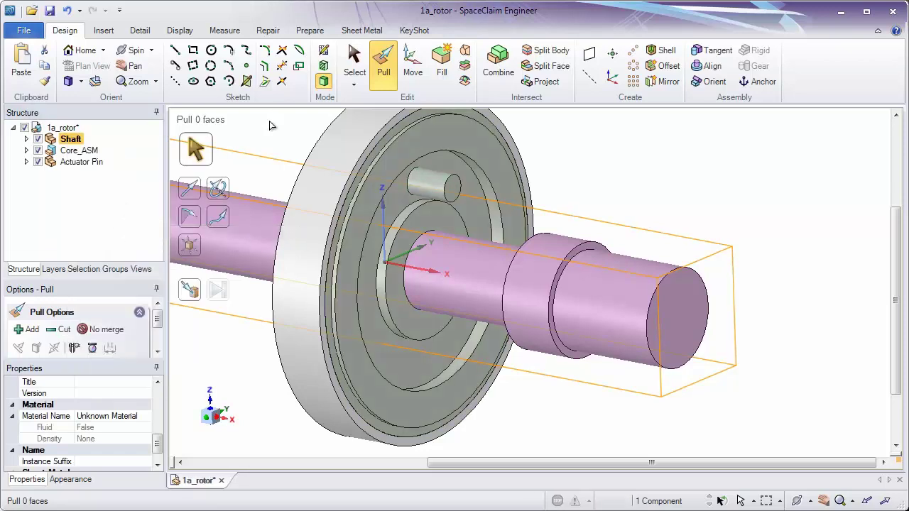
left_click(274, 126)
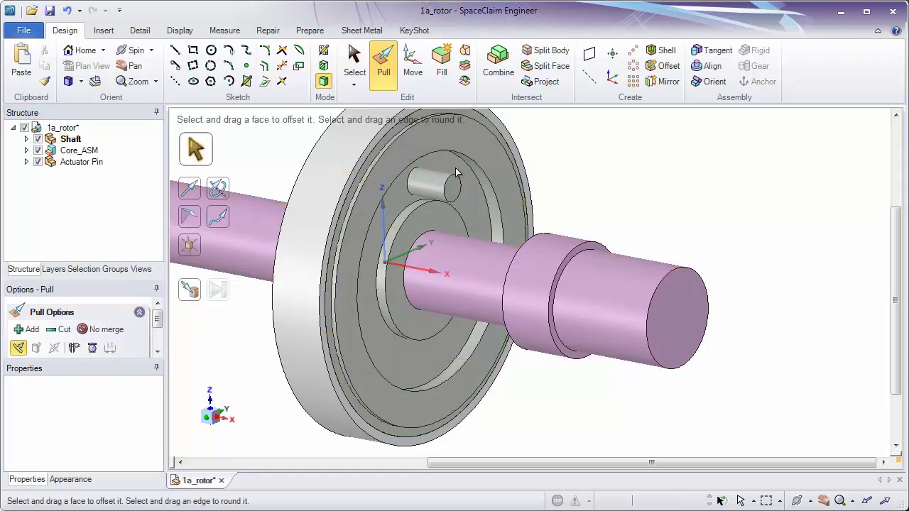
left_click(387, 78)
left_click(444, 237)
left_click(551, 245)
left_click(609, 263)
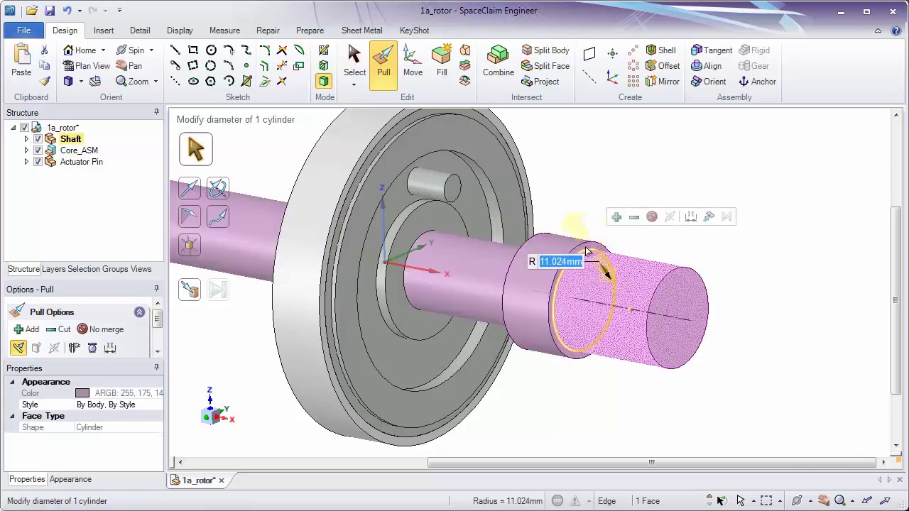
left_click(579, 284)
key("Escape")
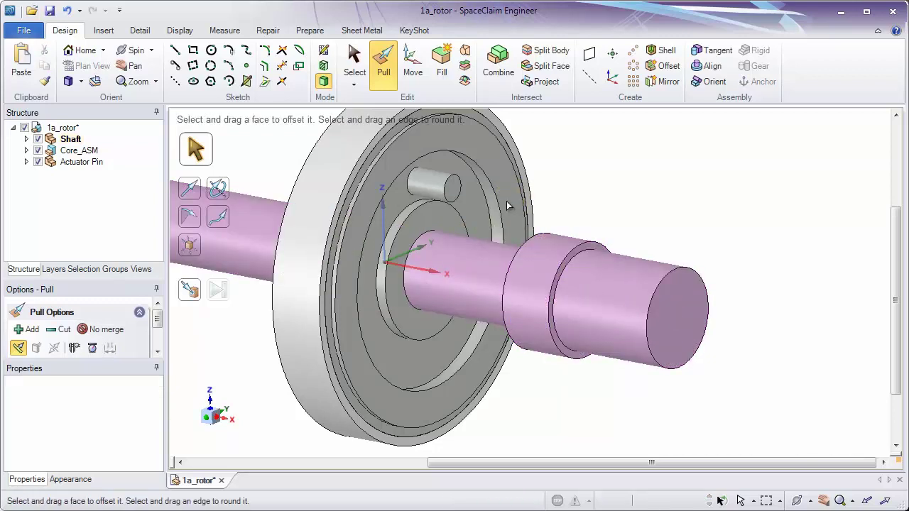
Sketch a circle about 11.5 mm in diameter centred on the shaft's end face and expand the Shaft component's contents.
left_click(211, 49)
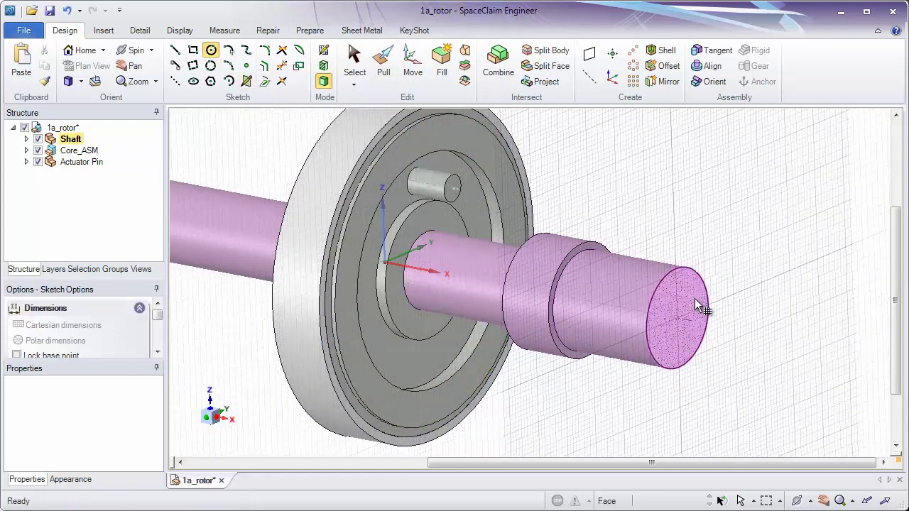
left_click(694, 298)
left_click(678, 318)
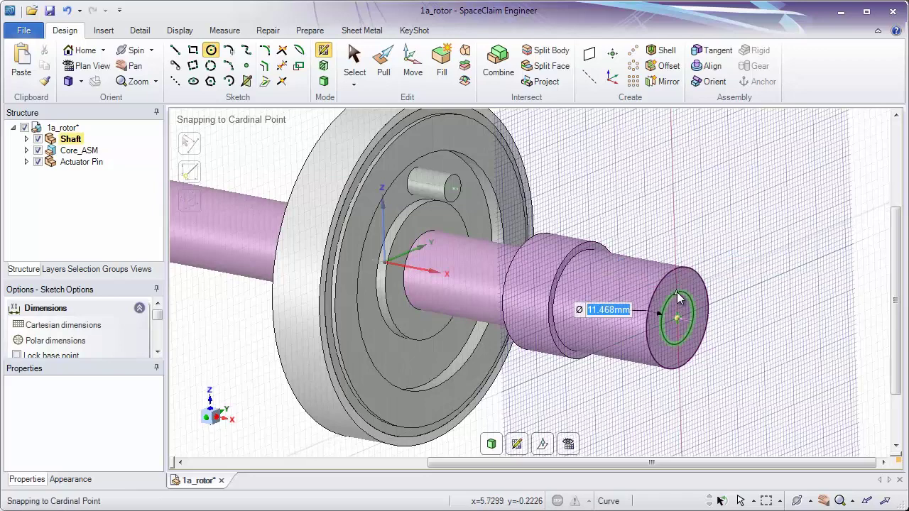
left_click(26, 138)
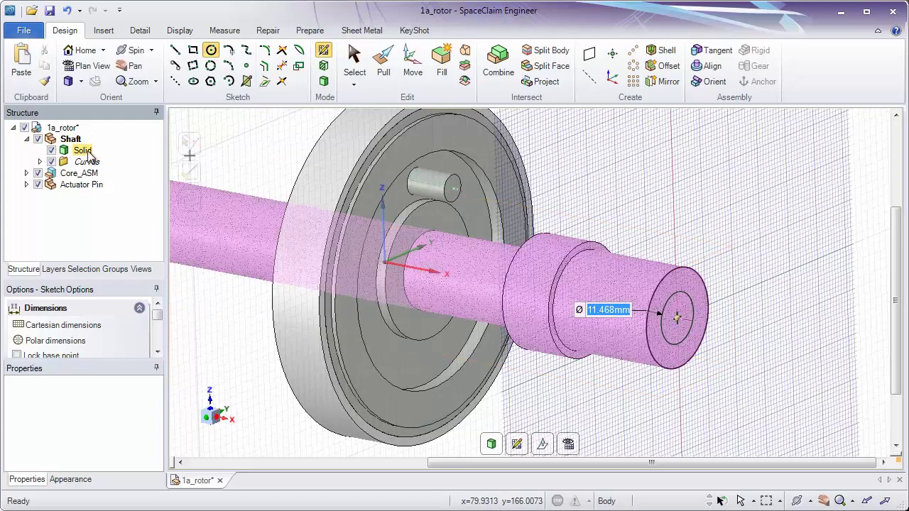
Pull the circular region on the shaft's end face outward into a short stub merged with the Shaft solid.
left_click(384, 75)
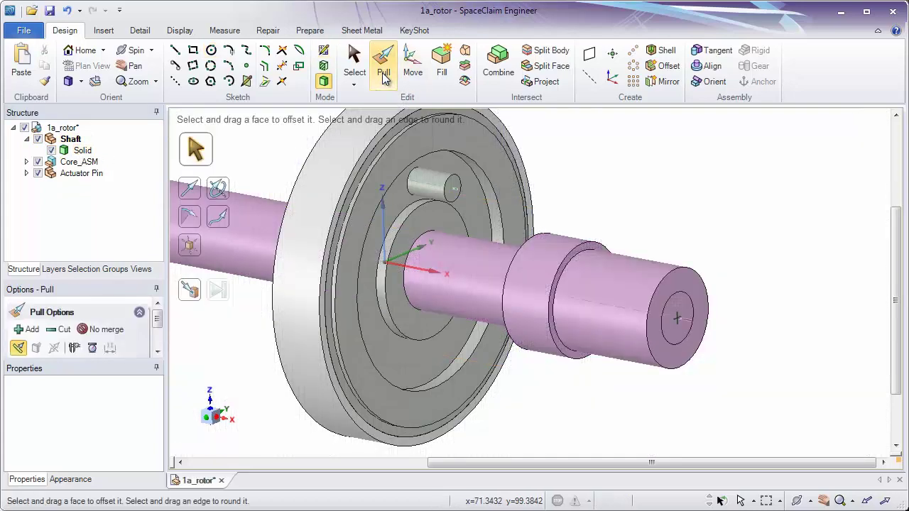
left_click(686, 280)
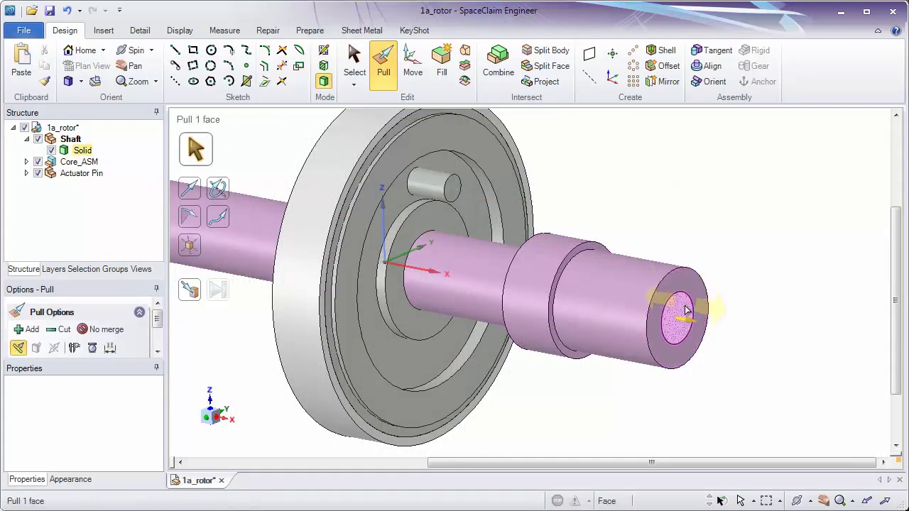
left_click(687, 312)
left_click_drag(687, 312, 739, 320)
left_click(738, 262)
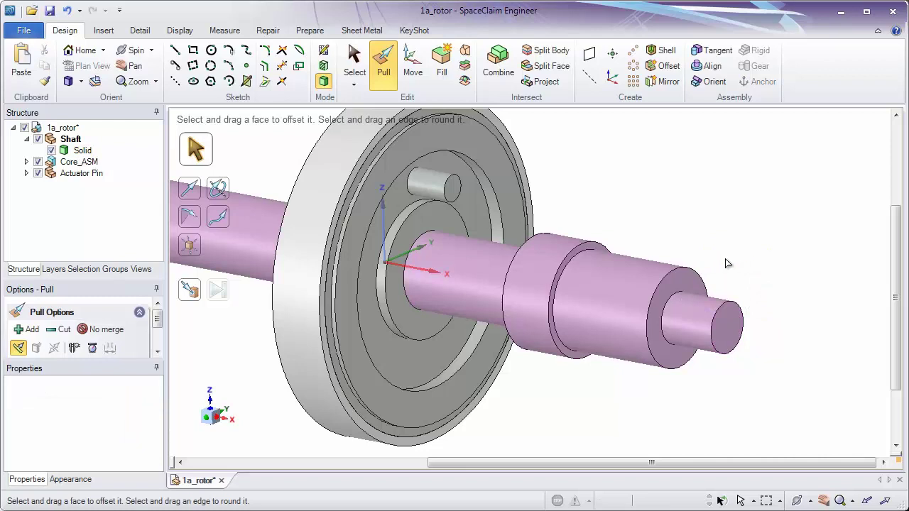
Make the top-level 1a_rotor component active and switch to the Select tool.
right_click(80, 137)
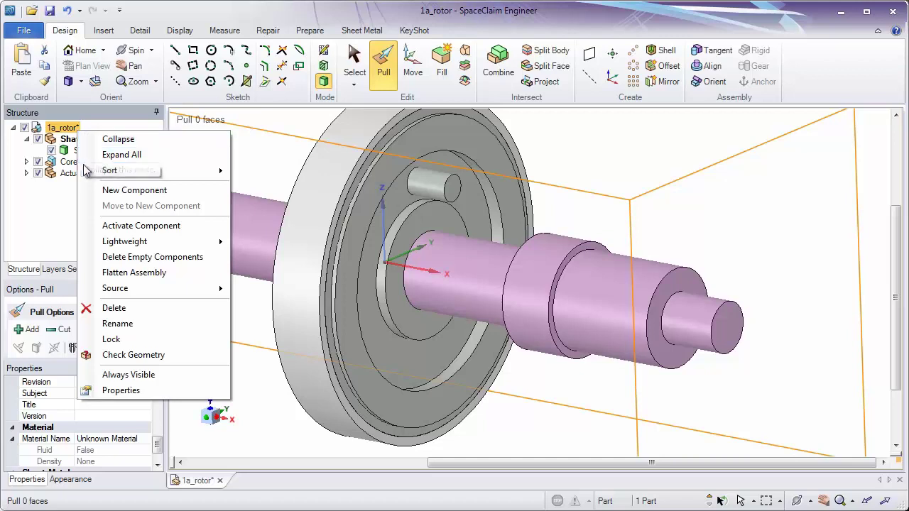
left_click(127, 226)
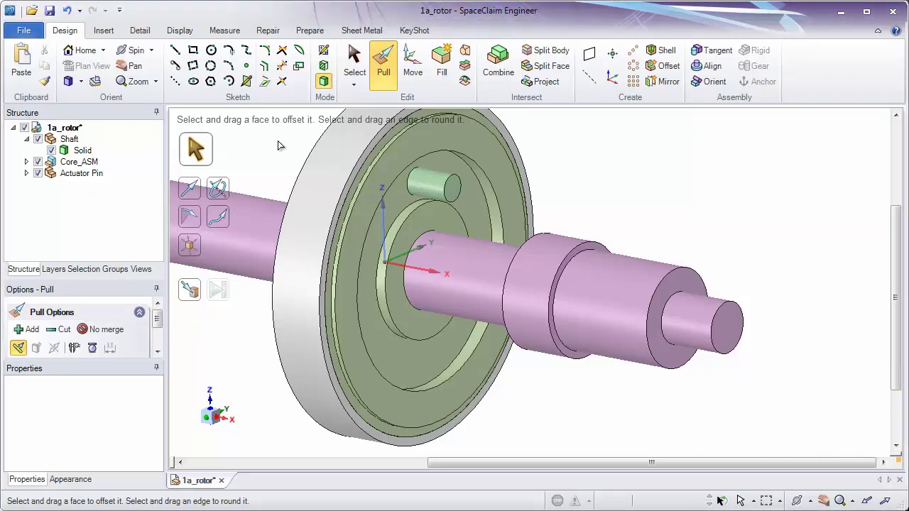
key("s")
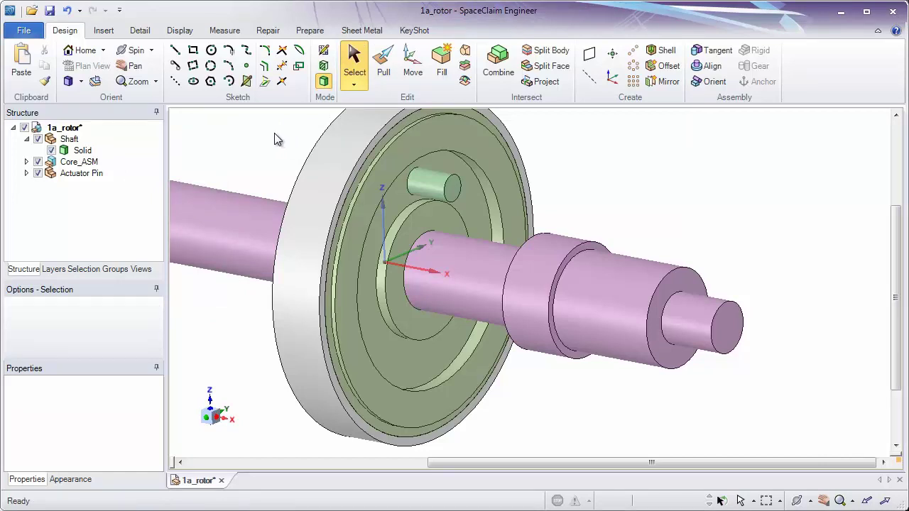
Insert the external file 1b_balancing pin.scdoc into the rotor assembly and clear the selection.
left_click(111, 34)
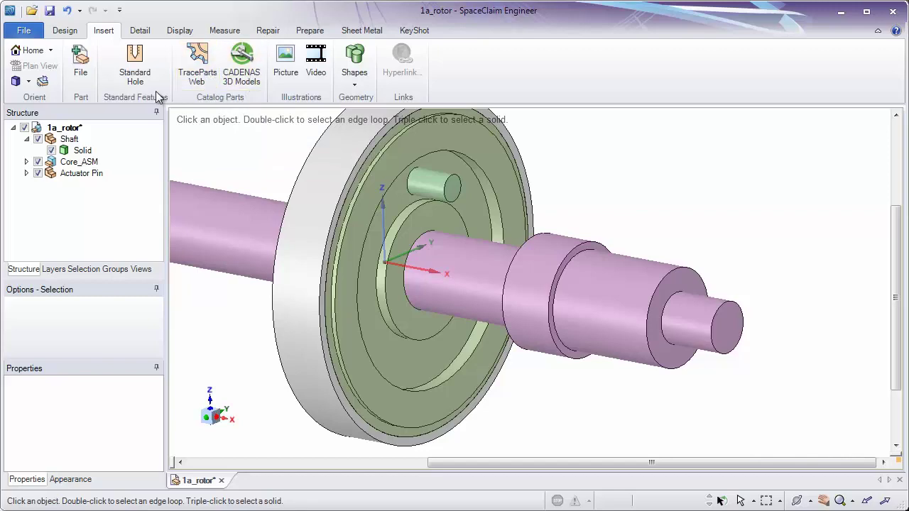
left_click(81, 62)
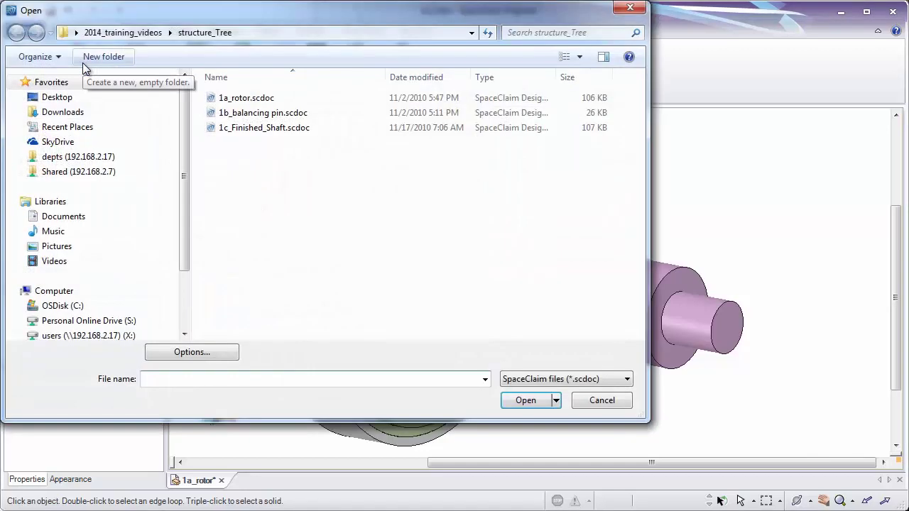
left_click_drag(226, 17, 432, 58)
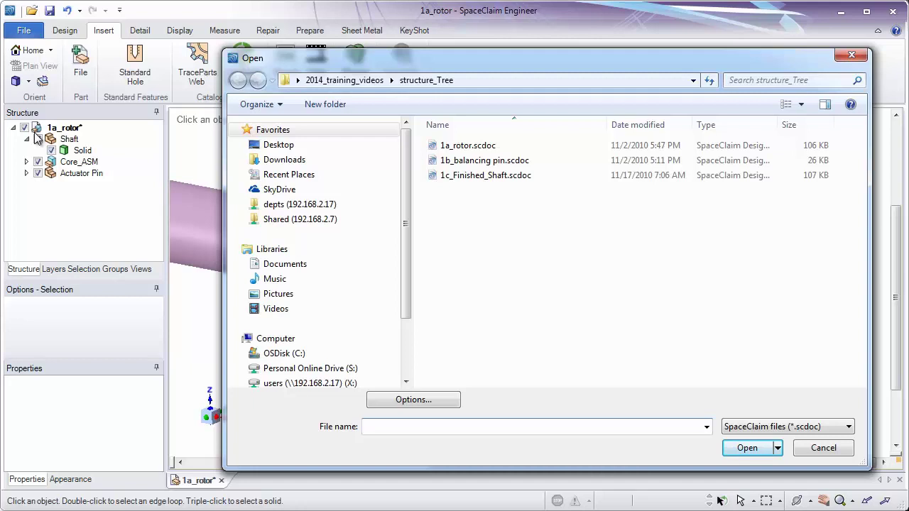
left_click(473, 169)
double_click(472, 169)
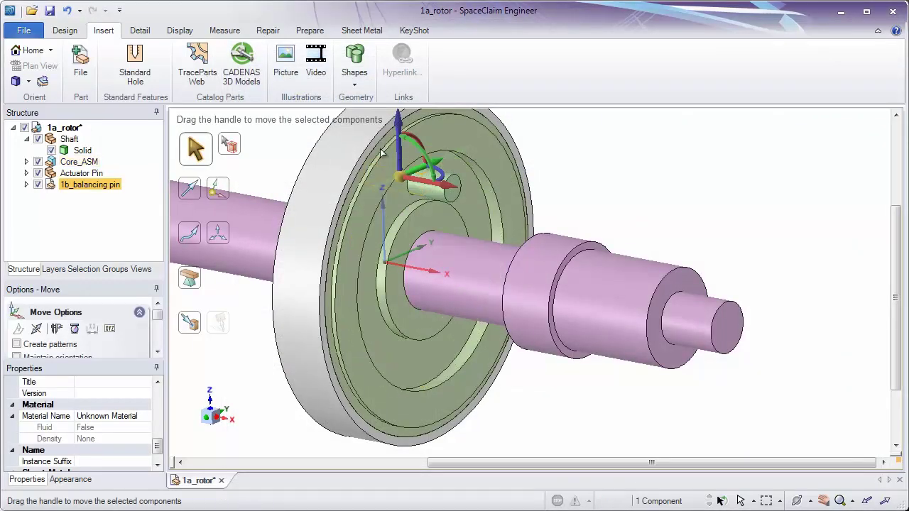
key("Escape")
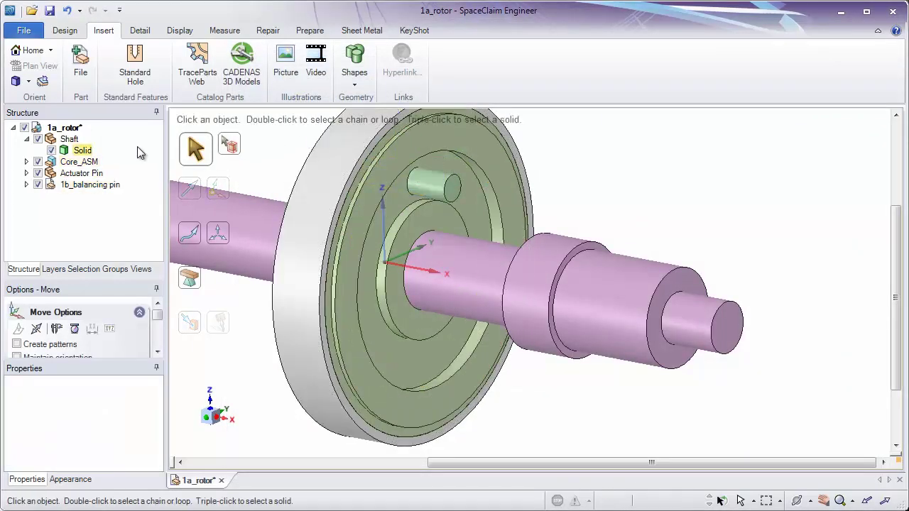
Move the 1b_balancing pin component upward along the Z axis, above the actuator pin on the rotor's face.
left_click(118, 184)
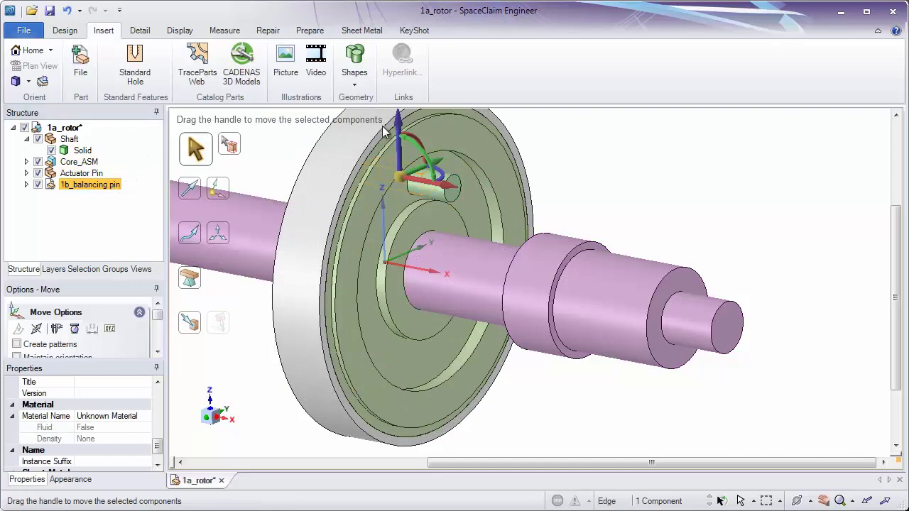
left_click_drag(399, 127, 388, 95)
key("Escape")
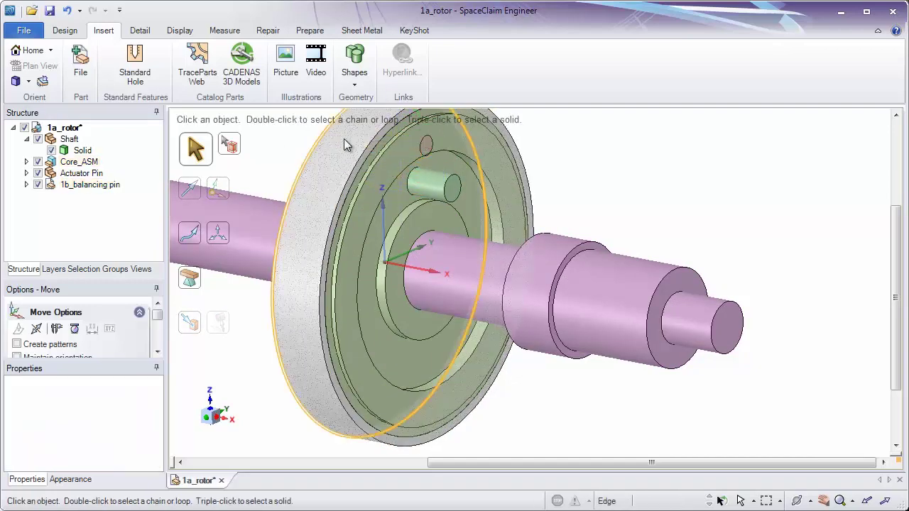
middle_click_drag(420, 138, 334, 151)
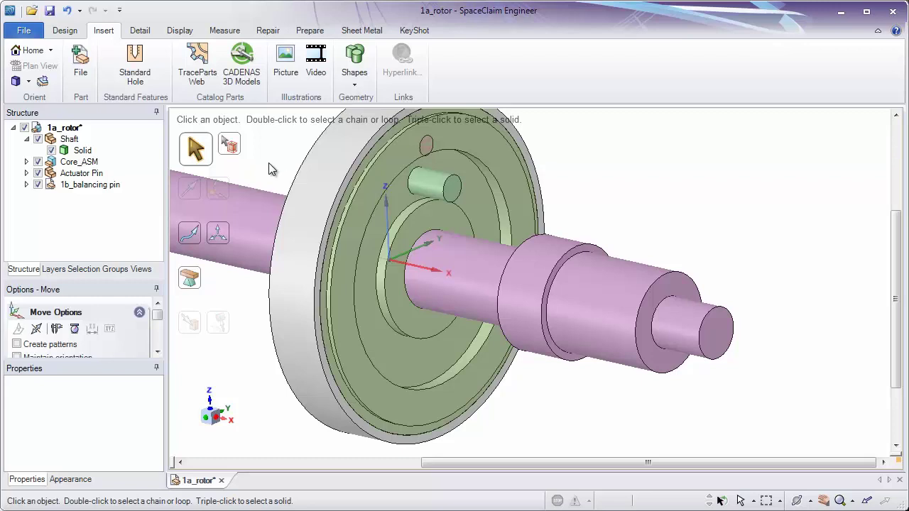
Convert the externally linked 1b_balancing pin component to an internal copy and clear the selection.
right_click(108, 186)
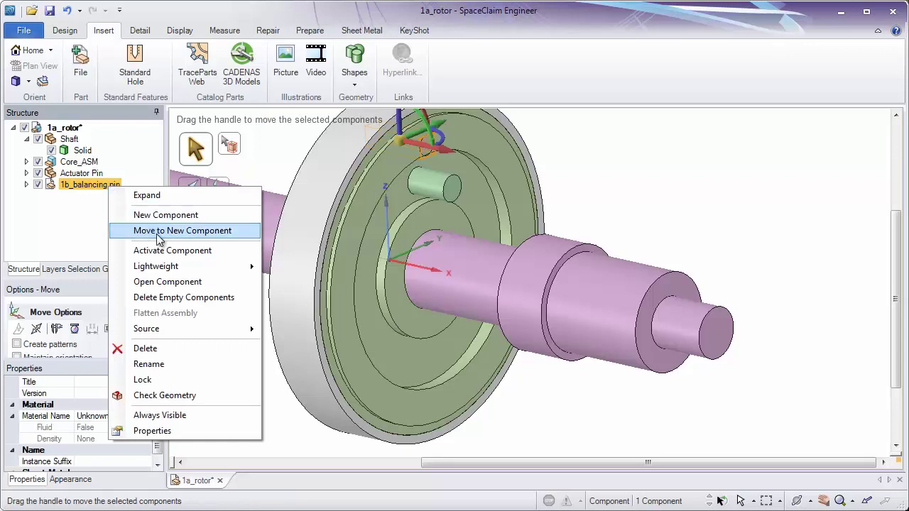
mouse_move(237, 329)
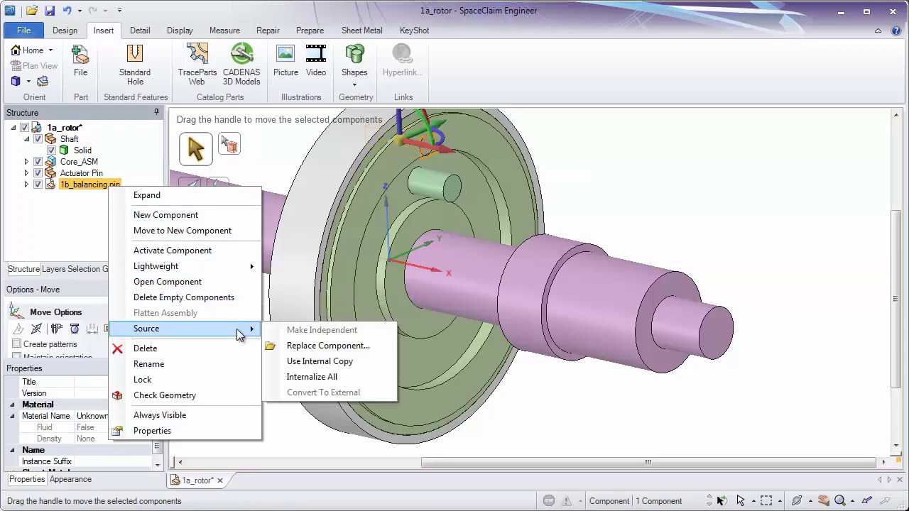
left_click(317, 363)
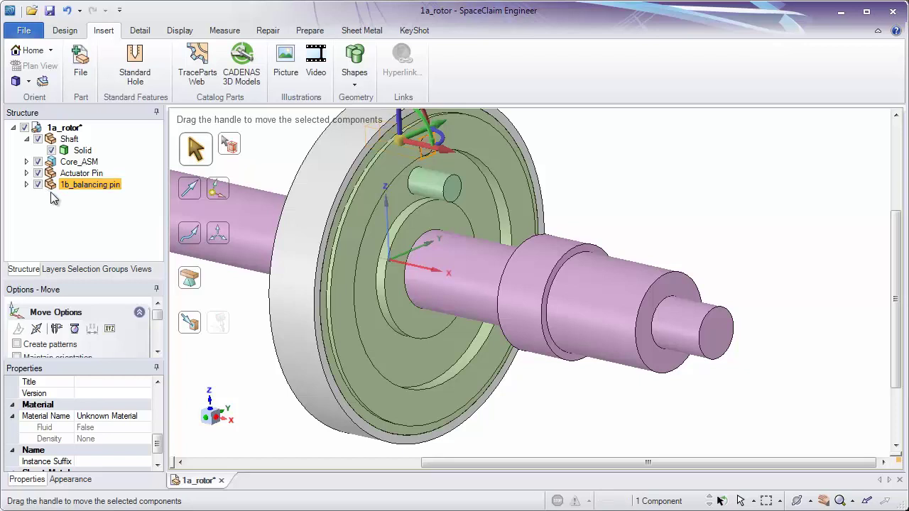
left_click(273, 147)
middle_click_drag(273, 184, 492, 168)
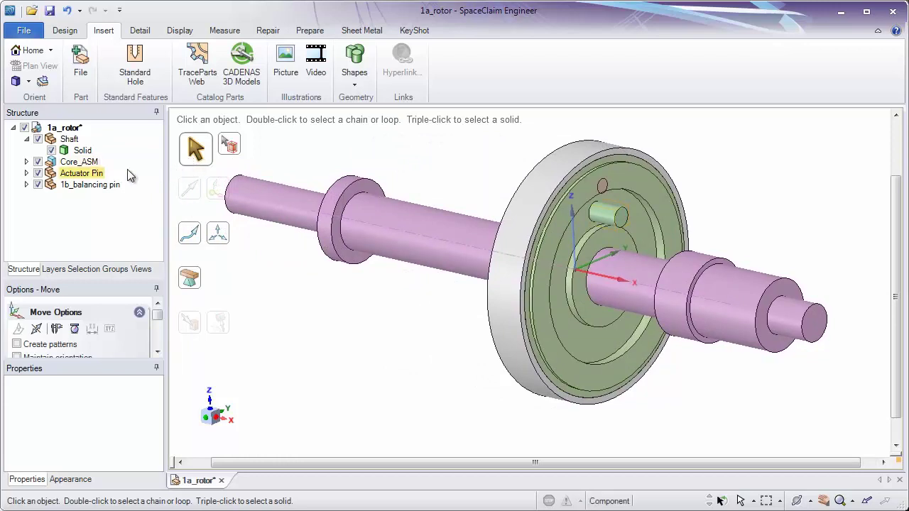
Replace the Shaft component with the file 1c_Finished_Shaft.scdoc and clear the selection.
left_click(71, 140)
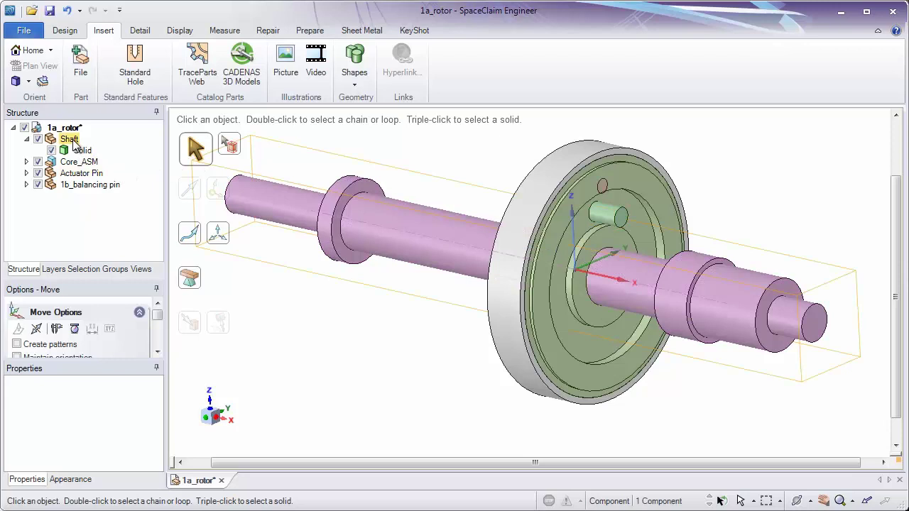
right_click(74, 144)
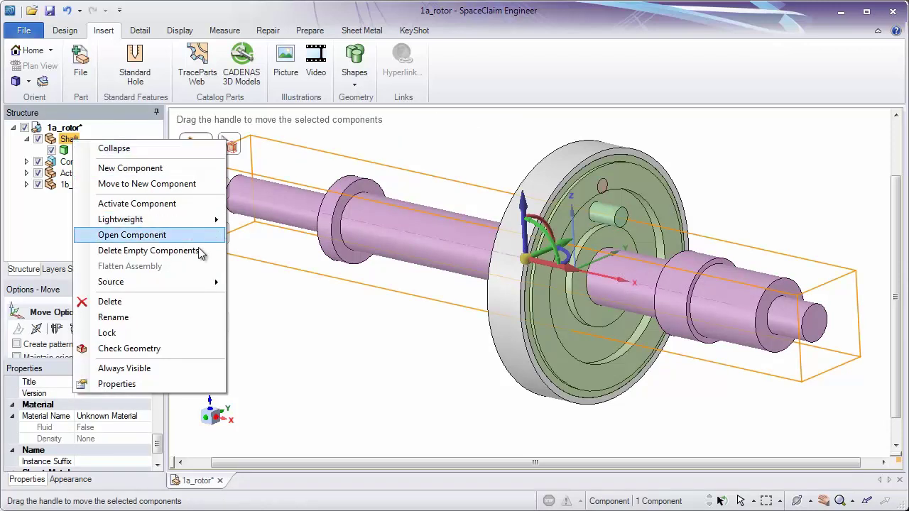
mouse_move(209, 282)
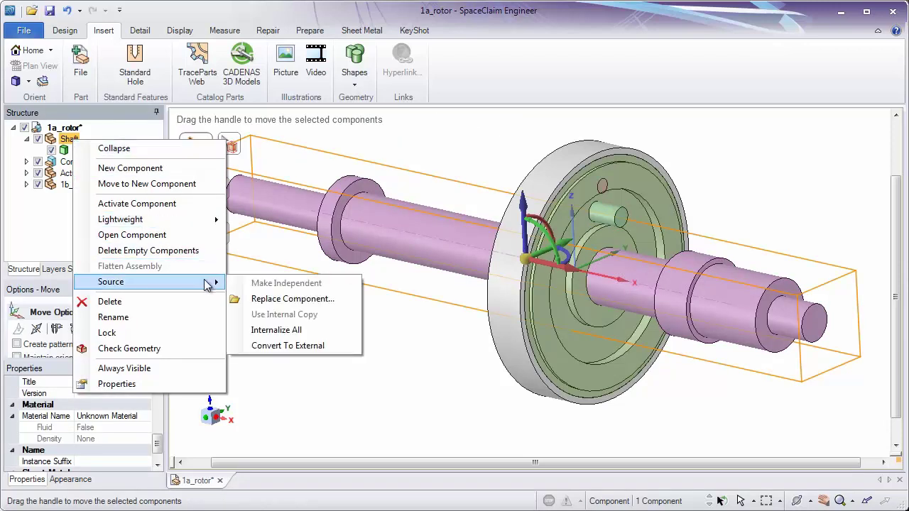
left_click(308, 304)
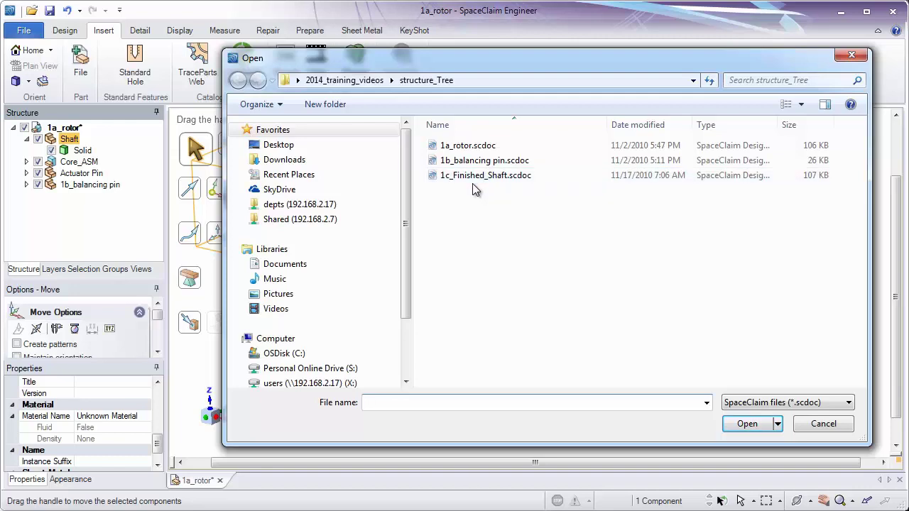
double_click(473, 181)
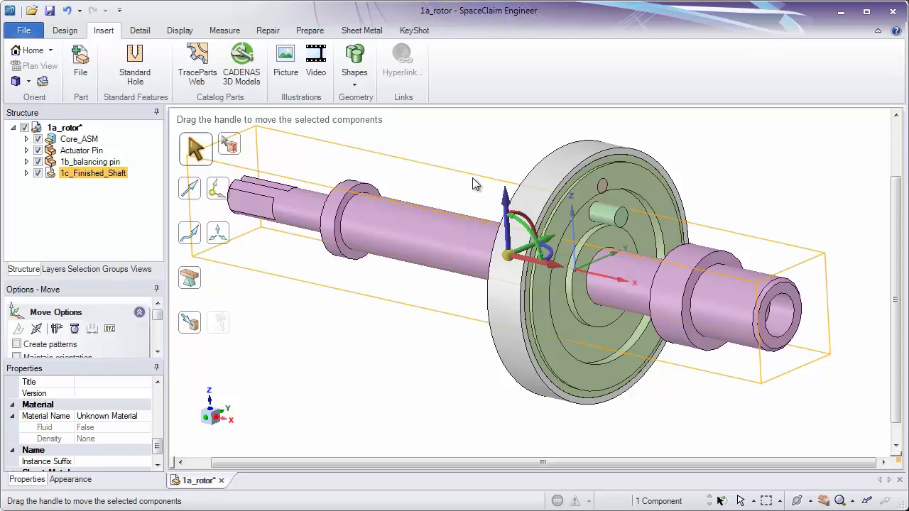
key("Escape")
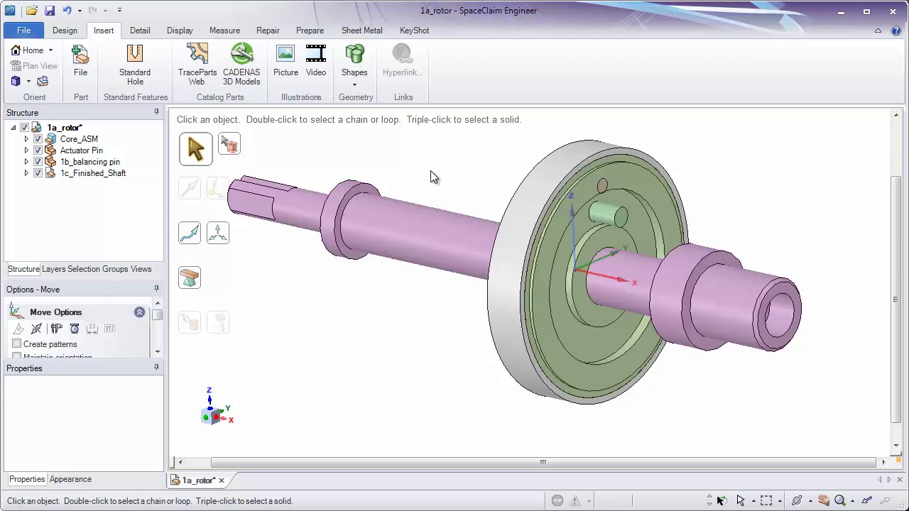
Expand Core_ASM and its core component, and compare selecting the core's solid with selecting the whole component for a move.
left_click(27, 139)
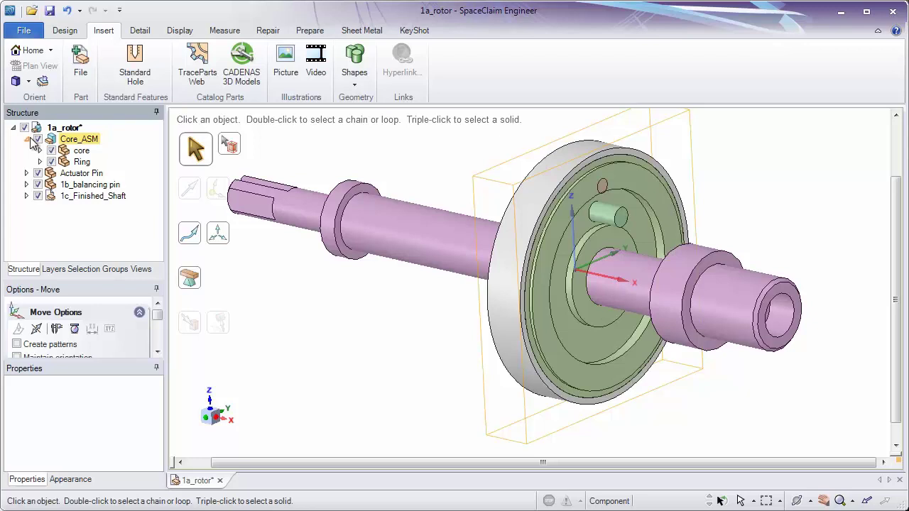
left_click(70, 32)
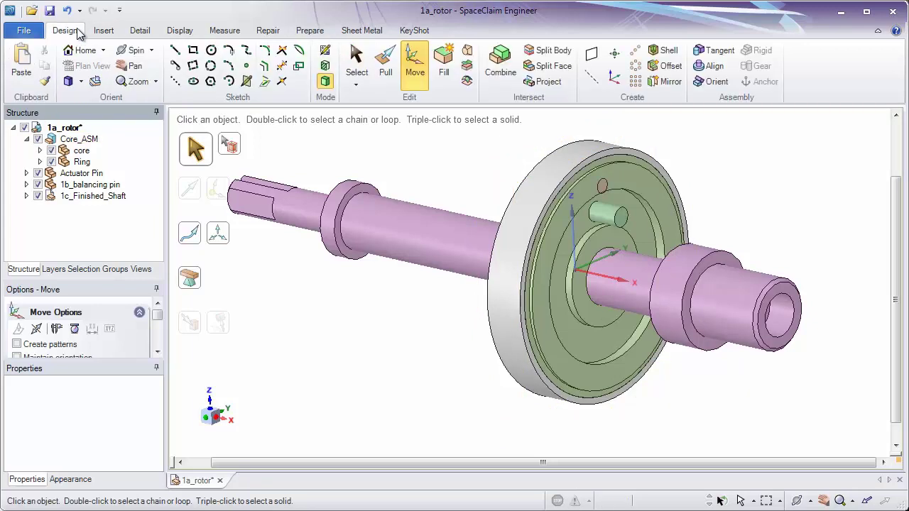
left_click(414, 74)
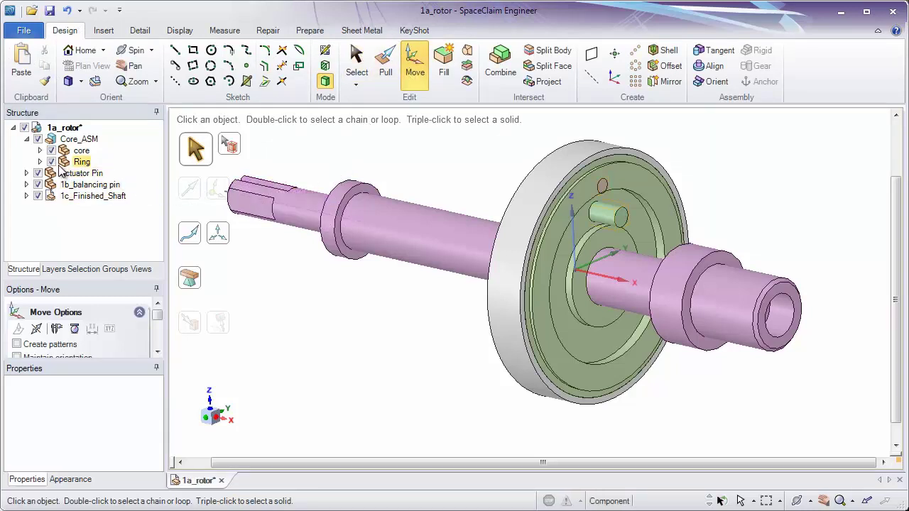
left_click(41, 150)
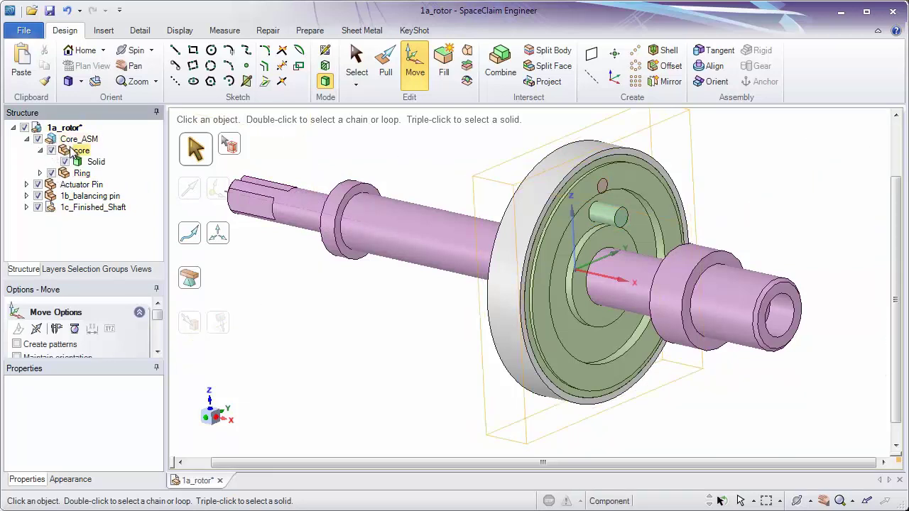
left_click(95, 162)
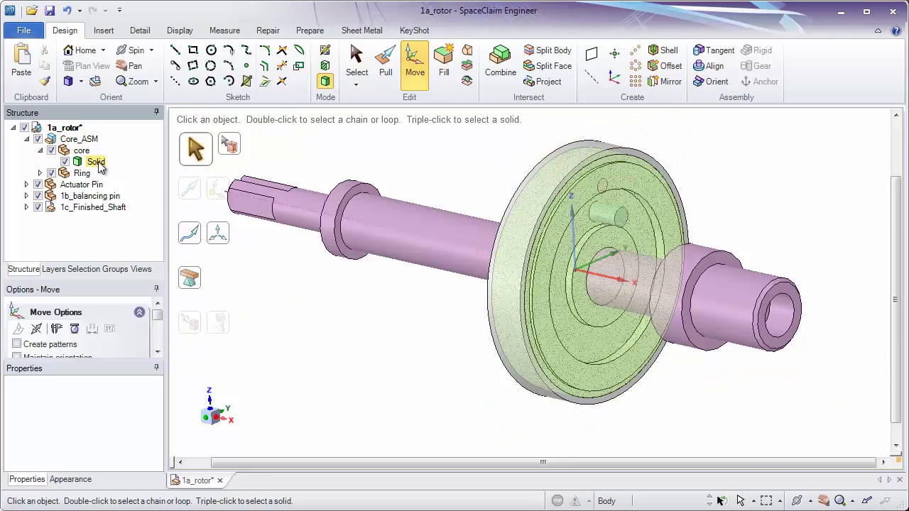
left_click(98, 162)
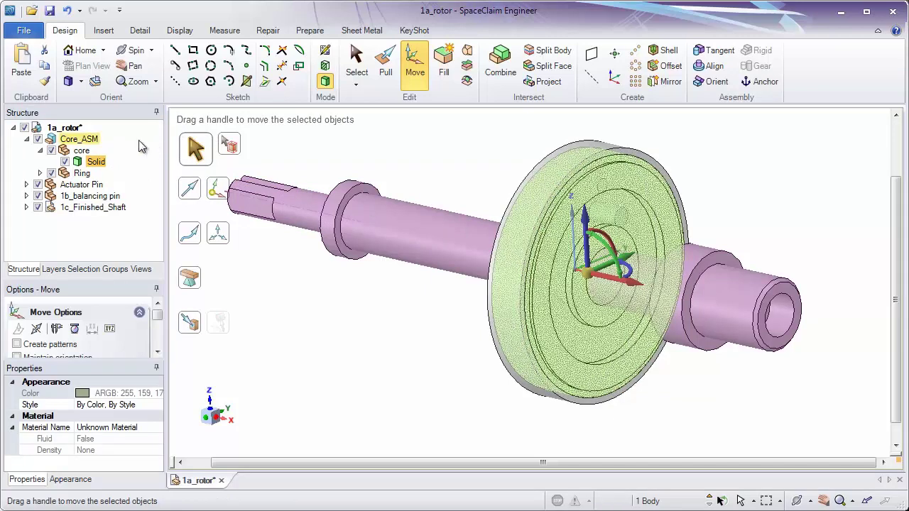
left_click(90, 153)
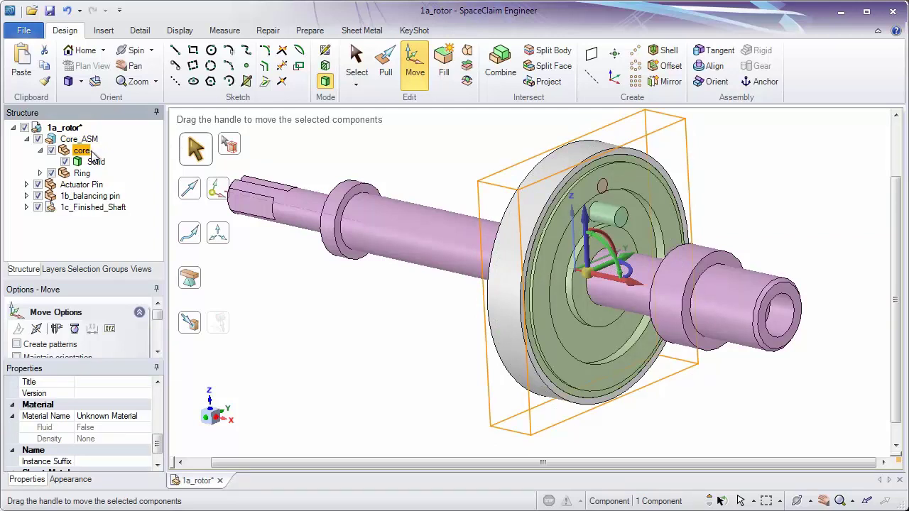
Copy only the core's solid body along the X axis toward the shaft's narrow slotted end with Move and clear the selection.
left_click(96, 163)
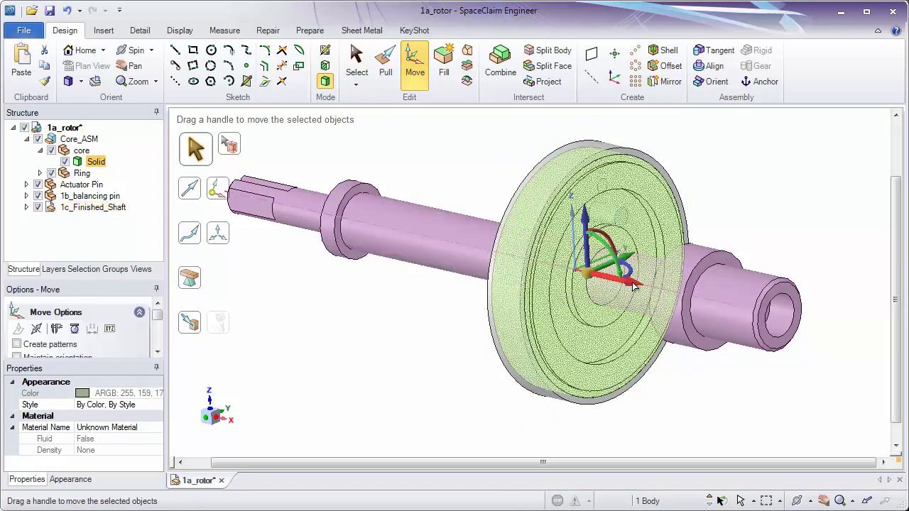
key("ctrl")
left_click_drag(635, 284, 487, 244, "ctrl")
left_click(454, 370)
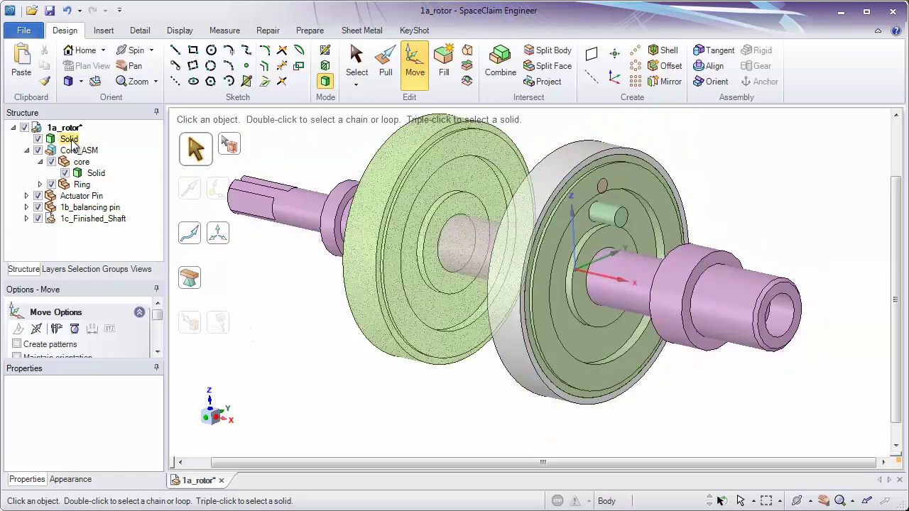
Try pulling the outer surface of the copied solid disc, and undo back to before the solid was copied.
left_click(388, 71)
left_click(400, 114)
left_click_drag(400, 117, 315, 105)
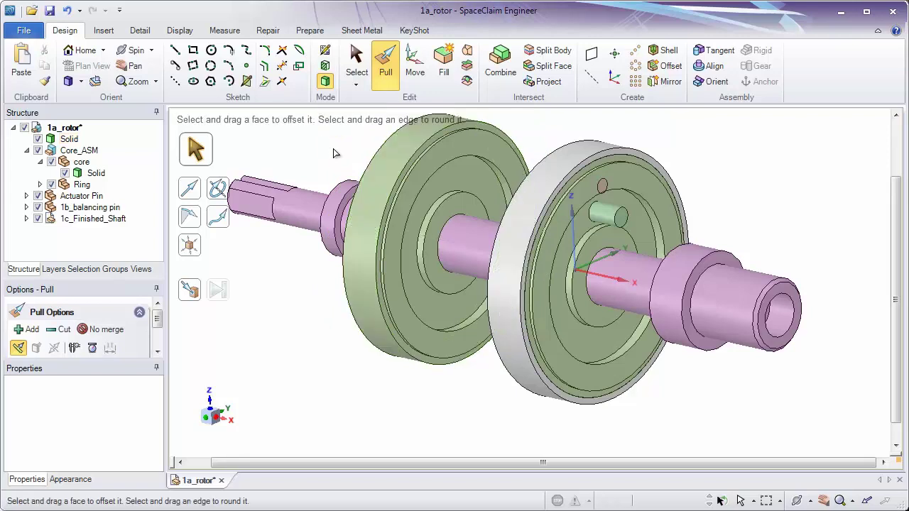
left_click(68, 12)
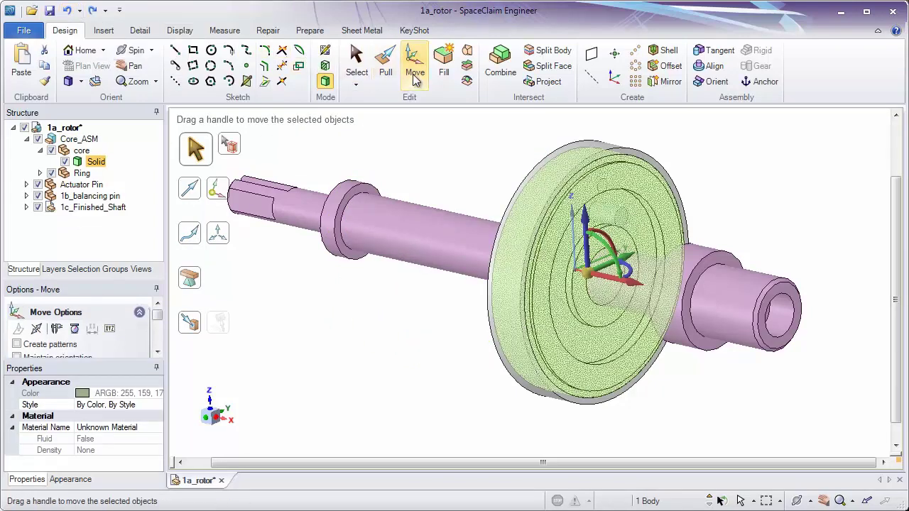
Copy the core component along the X axis toward the shaft's slotted end, then check both core entries and clear the selection.
left_click(82, 151)
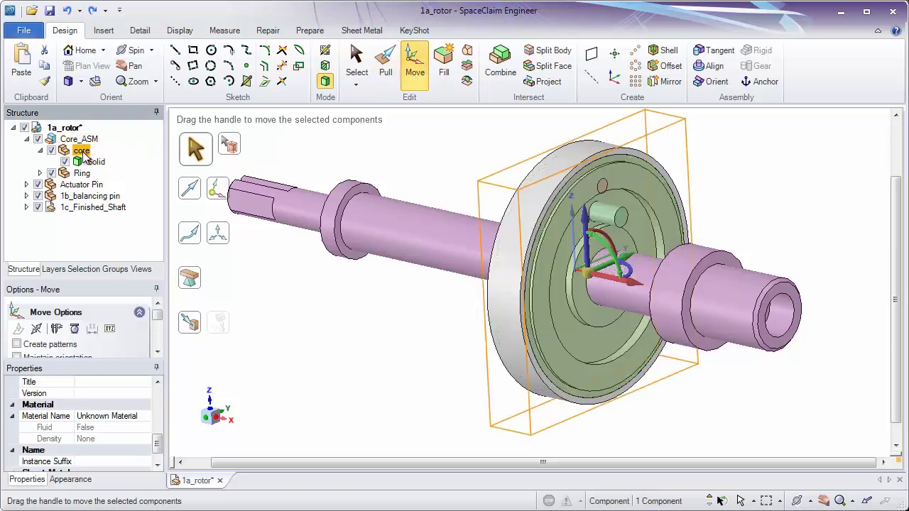
left_click(634, 284)
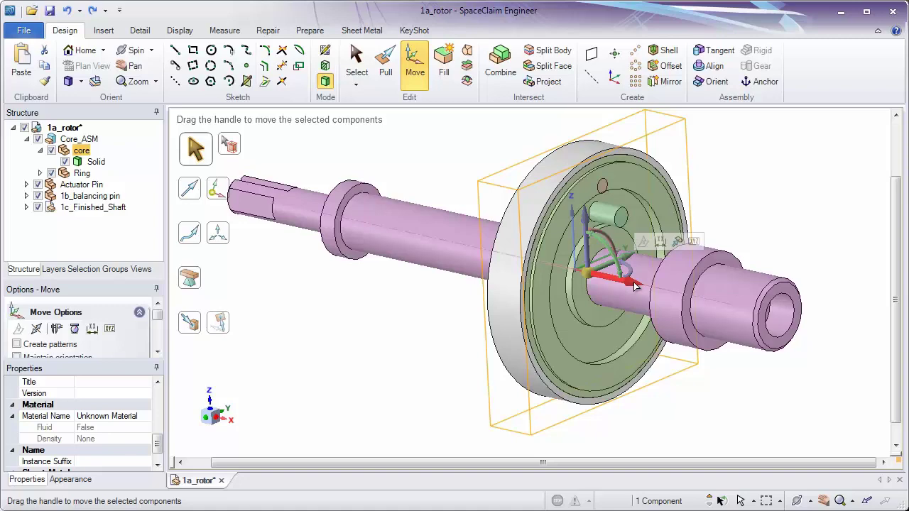
left_click_drag(634, 284, 465, 245, "ctrl")
left_click(327, 172)
left_click(84, 151)
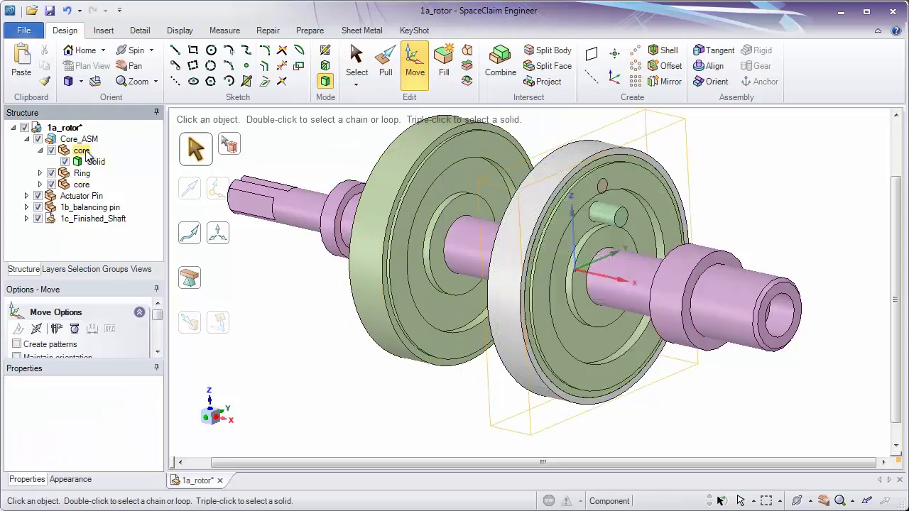
left_click(82, 185)
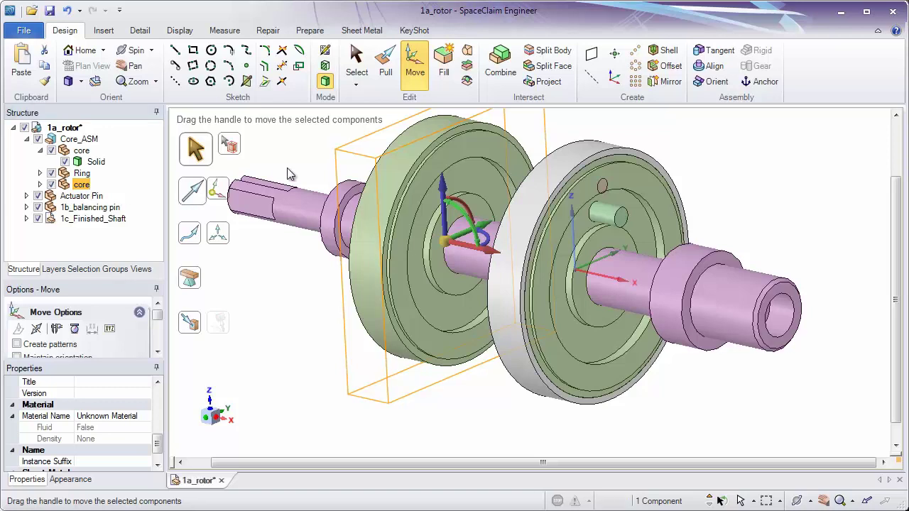
left_click(311, 145)
Try pulling the hub face of the copied core component along the shaft axis and clear the selection.
left_click(387, 71)
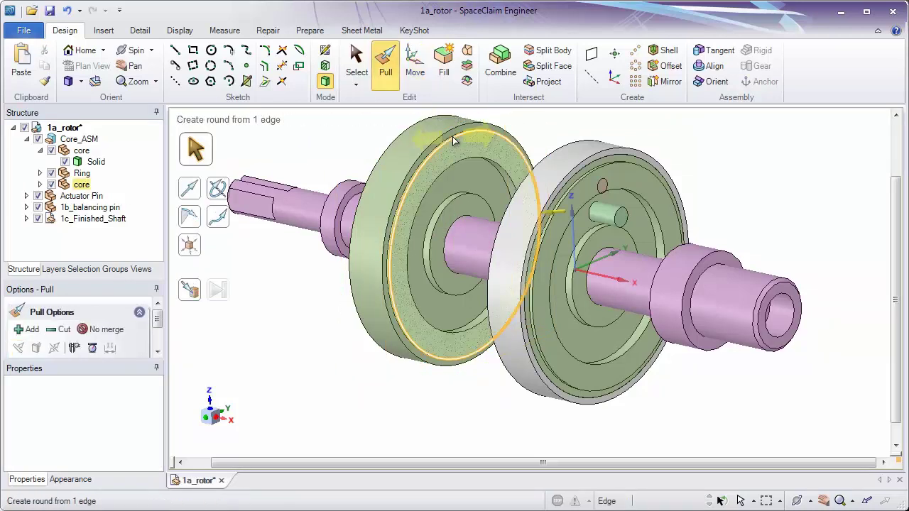
left_click(469, 203)
left_click_drag(481, 213, 498, 238)
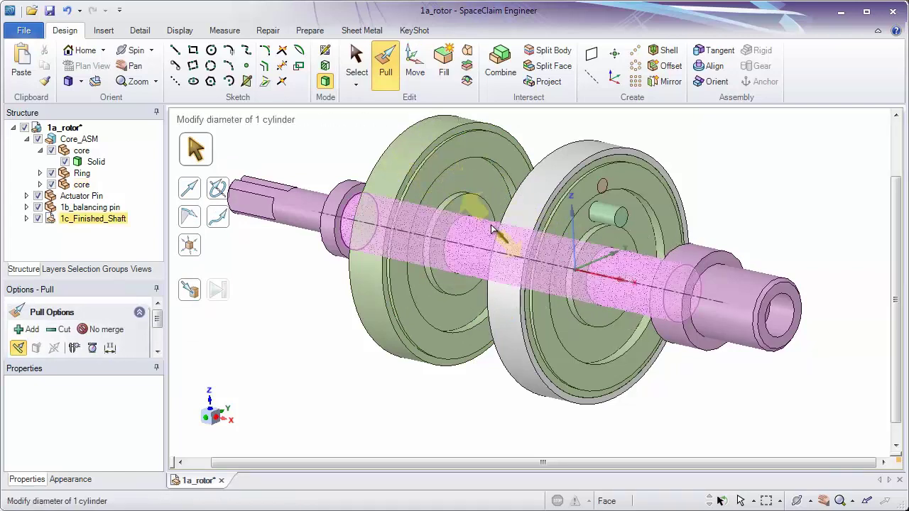
left_click(352, 149)
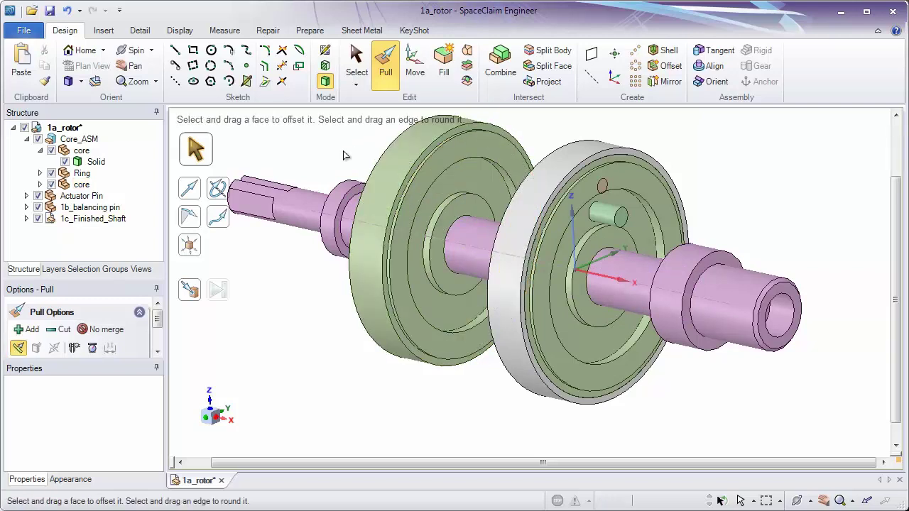
Try rotating the copied core component about its Z axis with the Move tool.
left_click(415, 79)
left_click(87, 186)
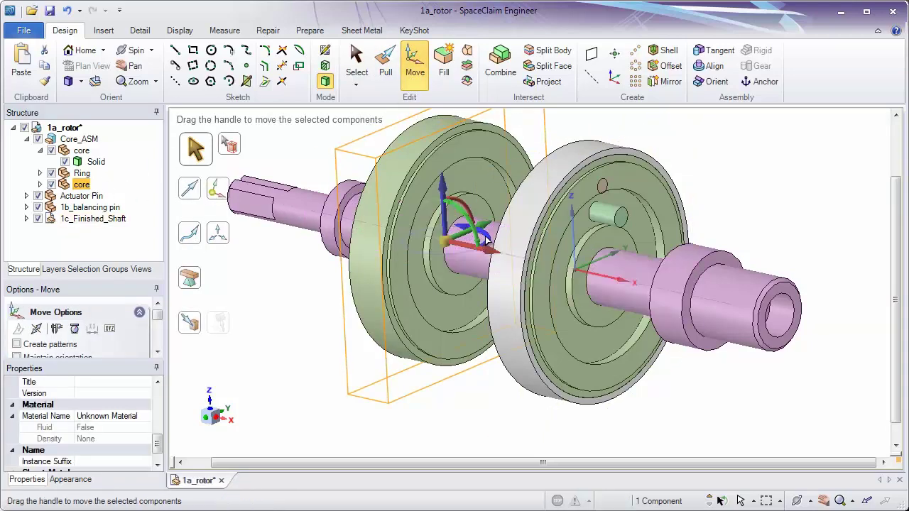
left_click_drag(488, 242, 547, 245)
Try rotating the solid inside the copied core component about its Z axis, return it to its orientation and clear the selection.
left_click(41, 184)
left_click(98, 196)
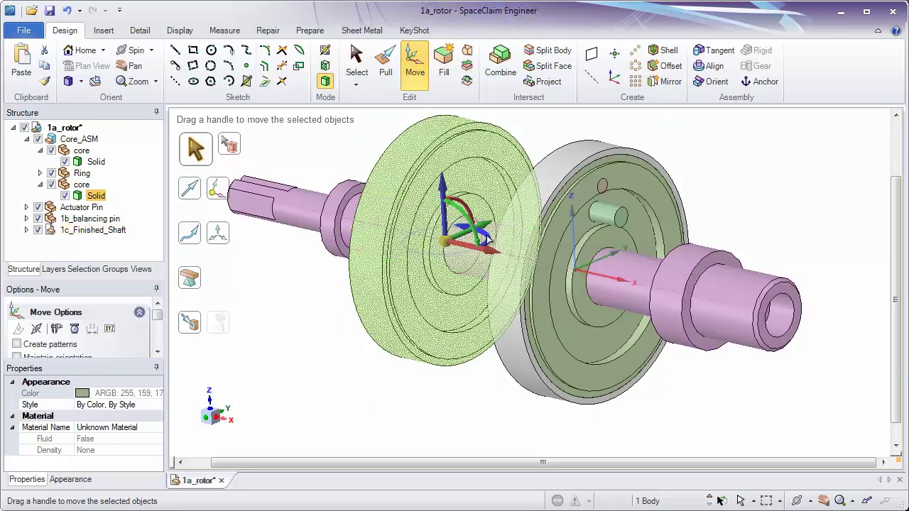
left_click_drag(489, 241, 443, 274)
left_click_drag(412, 272, 450, 178)
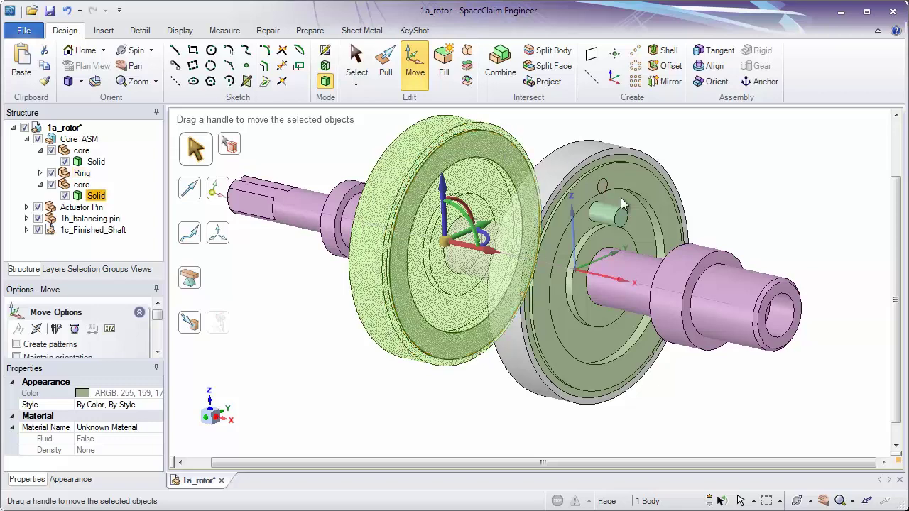
left_click(540, 142)
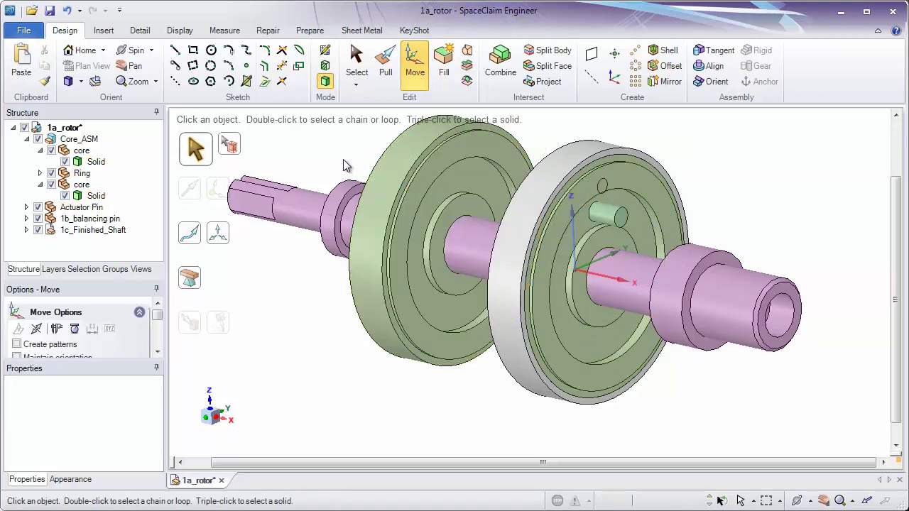
Make the copied core component independent of the original core and clear the selection.
right_click(91, 185)
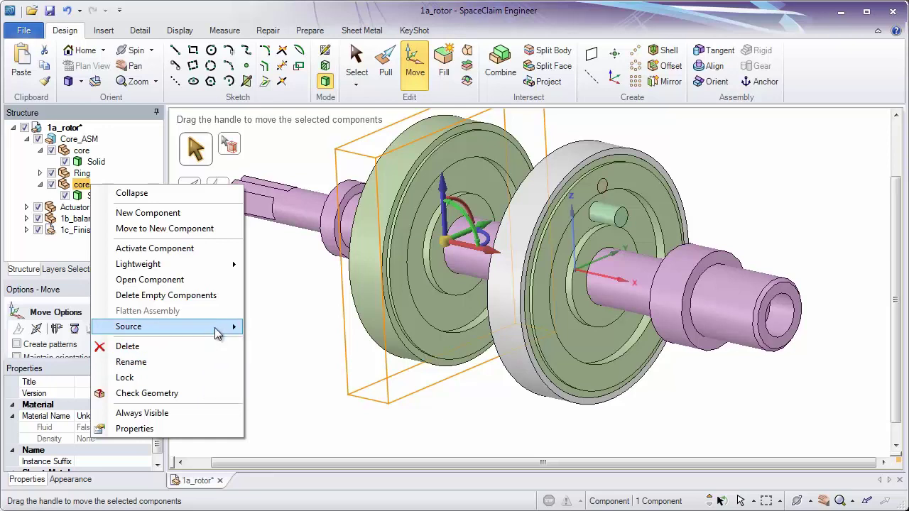
mouse_move(217, 334)
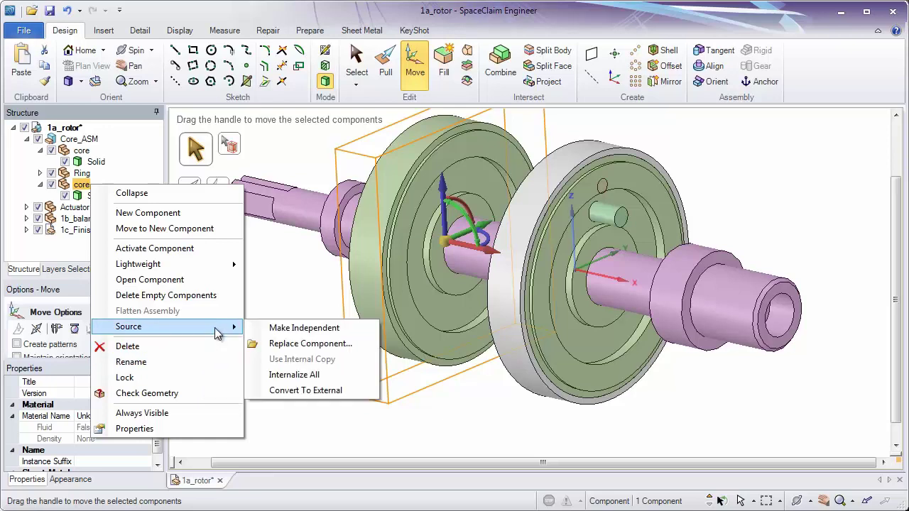
left_click(299, 332)
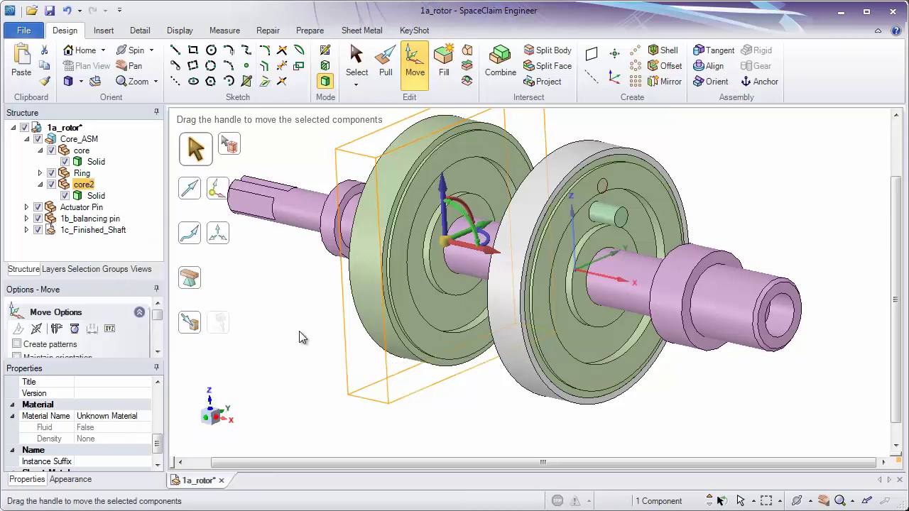
left_click(305, 142)
Pull the ring-shaped hub face of the core2 disc outward along the shaft toward the original core.
left_click(385, 65)
left_click(468, 201)
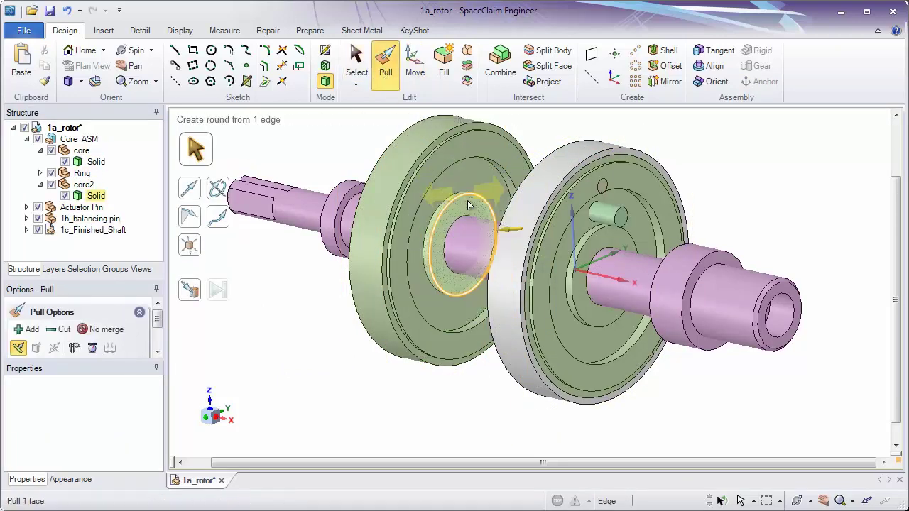
left_click_drag(490, 214, 509, 337)
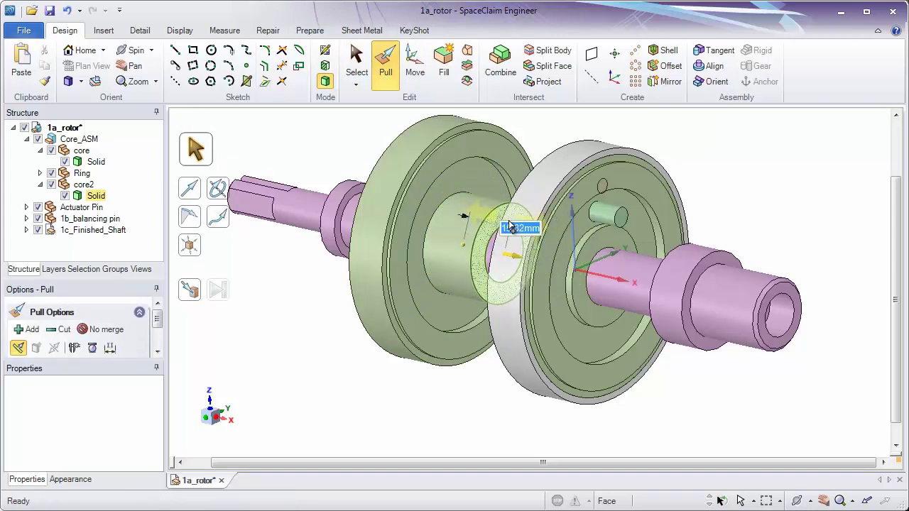
mouse_move(297, 291)
middle_mouse_down()
mouse_move(339, 282)
mouse_move(290, 288)
mouse_move(287, 298)
middle_mouse_up()
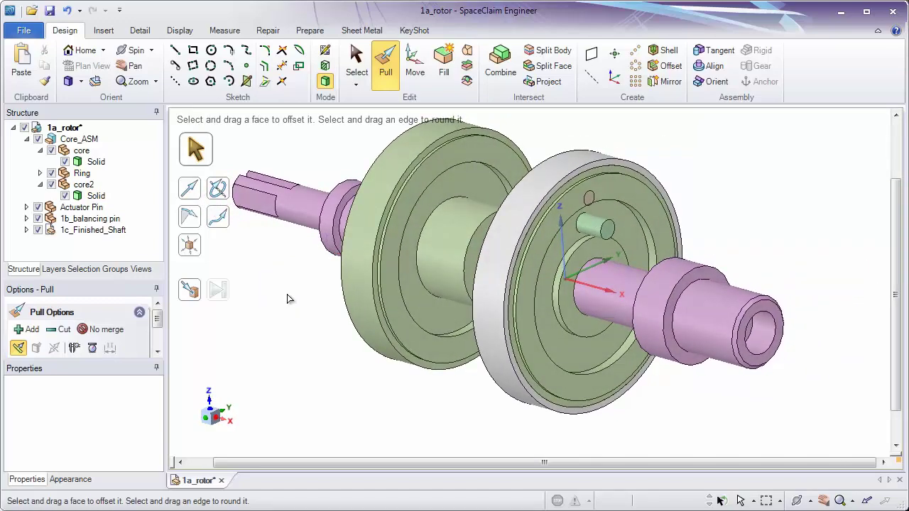